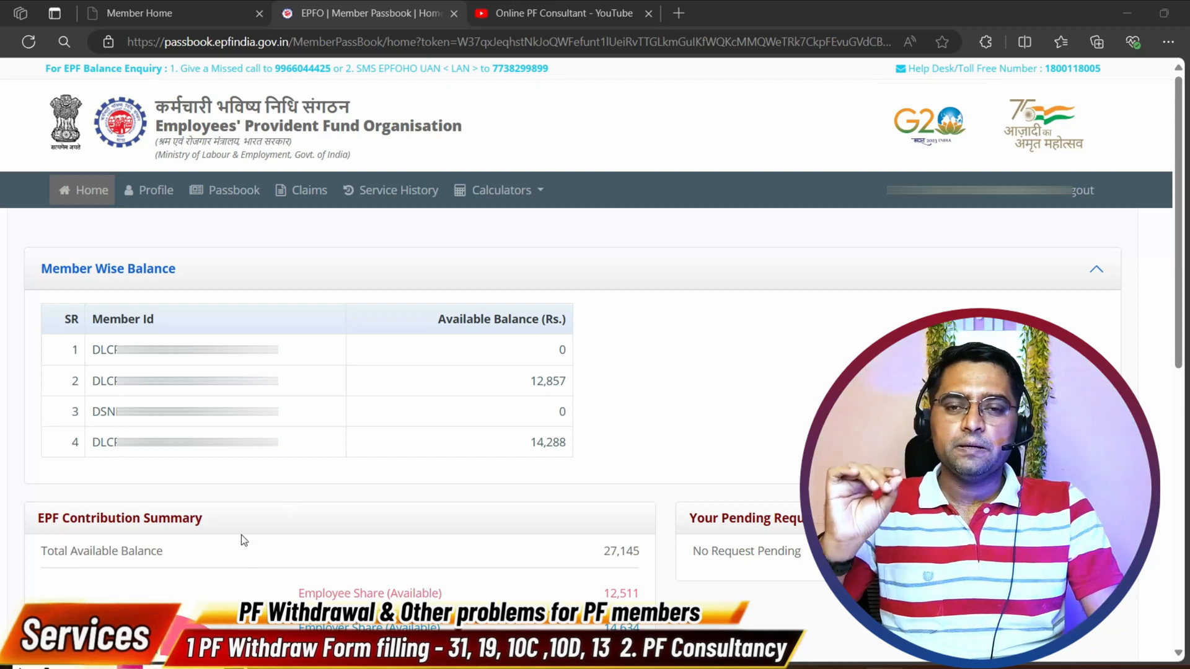
Step: Annotate the Member Wise Balance page with boxes, tick marks, a cross and circles, and clear the drawings
left_click_drag(300, 210, 430, 301)
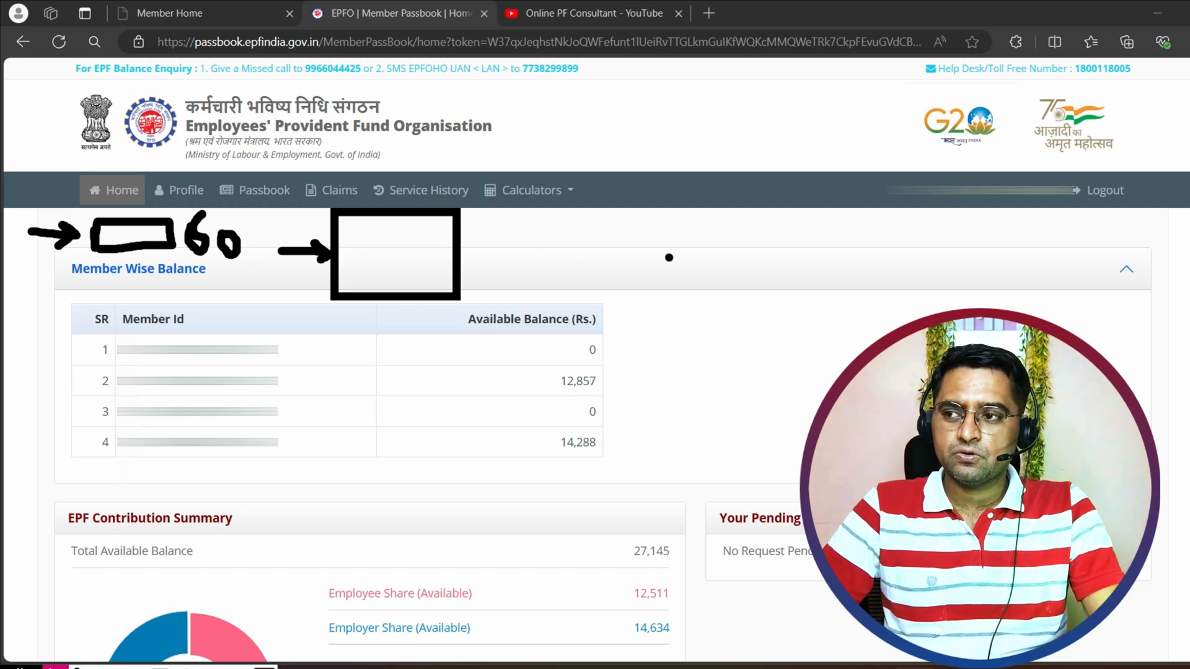
mouse_move(690, 223)
left_mouse_down()
mouse_move(696, 255)
mouse_move(693, 214)
mouse_move(803, 207)
mouse_move(802, 282)
mouse_move(698, 272)
mouse_move(733, 320)
mouse_move(731, 285)
mouse_move(715, 310)
mouse_move(751, 296)
left_mouse_up()
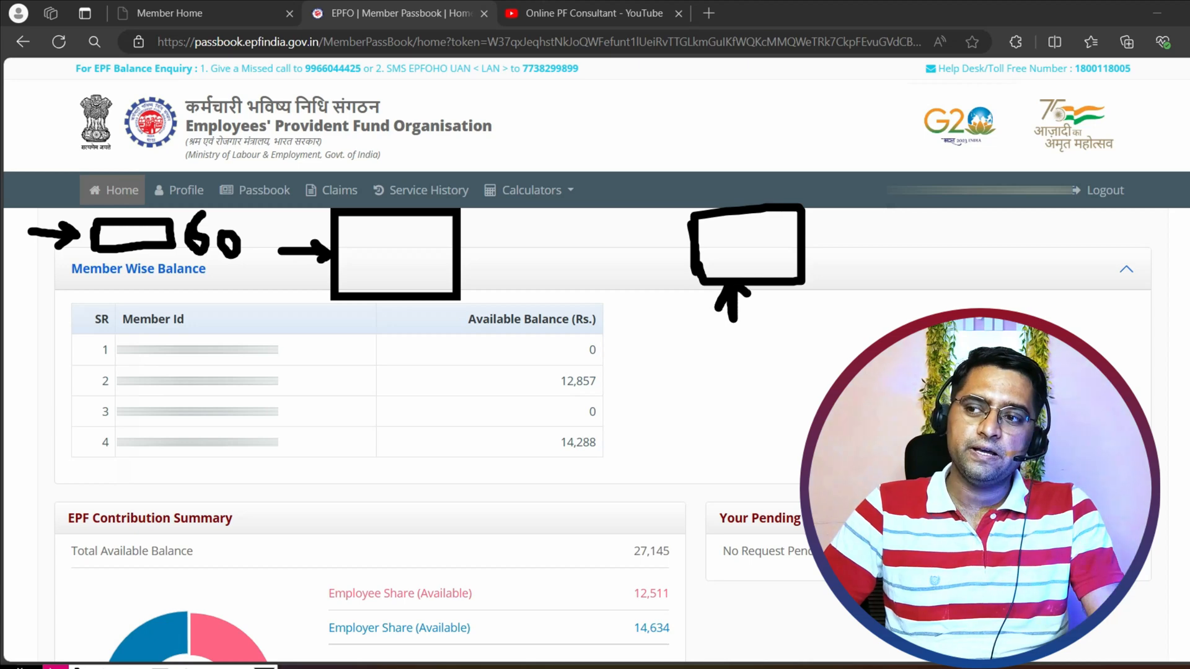
left_click_drag(707, 370, 738, 337)
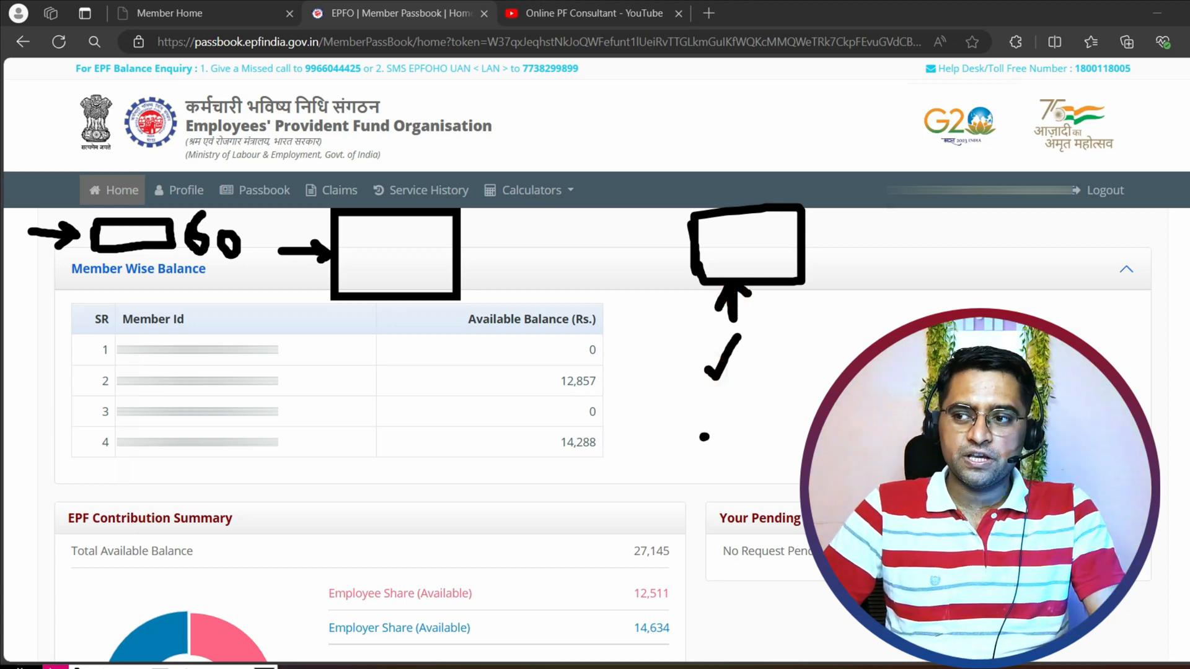
left_click_drag(702, 435, 754, 400)
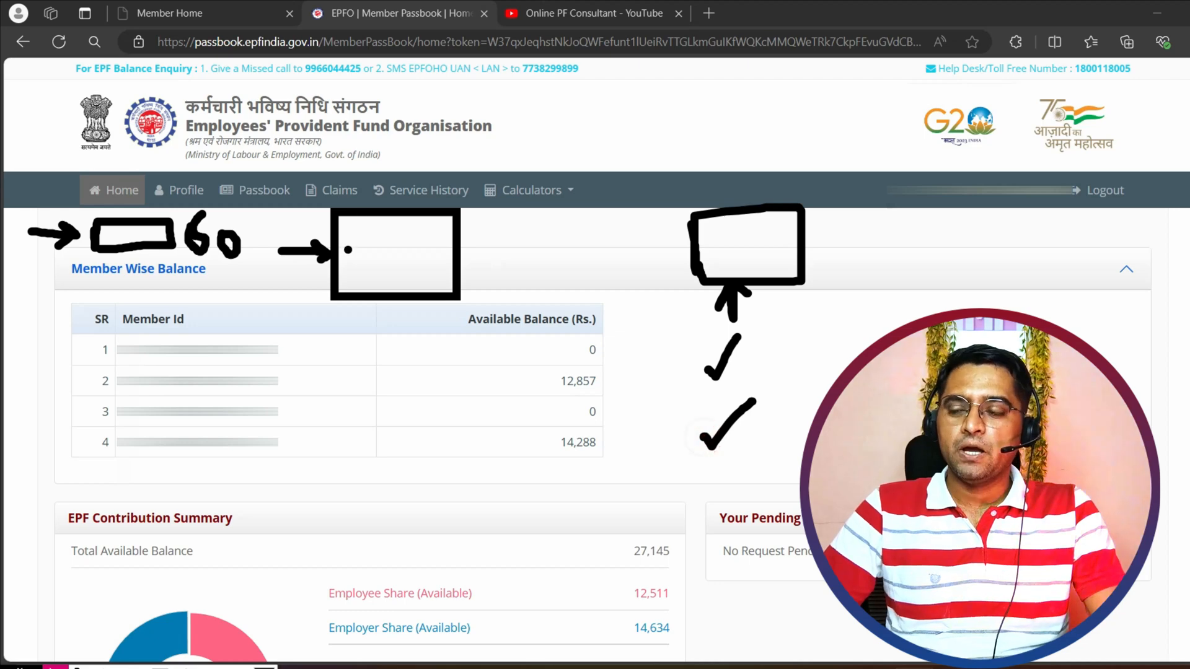
mouse_move(663, 345)
left_mouse_down()
mouse_move(690, 375)
mouse_move(647, 385)
left_mouse_up()
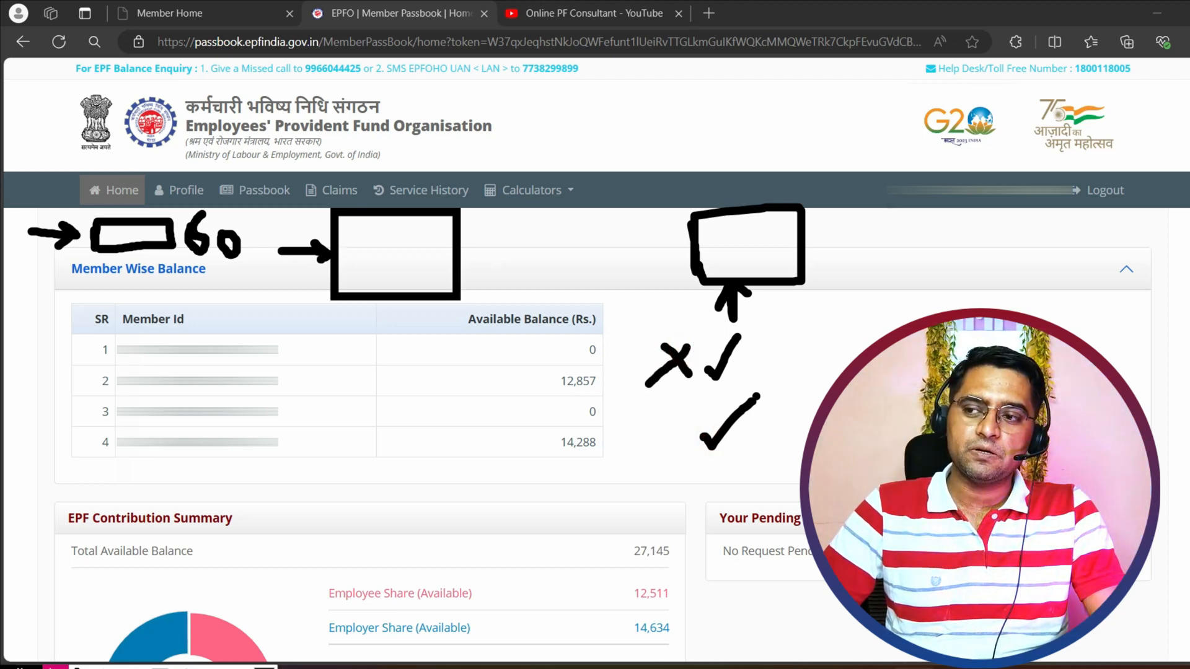
mouse_move(762, 400)
left_mouse_down()
mouse_move(744, 389)
mouse_move(672, 449)
mouse_move(774, 458)
mouse_move(777, 389)
mouse_move(737, 387)
left_mouse_up()
mouse_move(506, 231)
left_mouse_down()
mouse_move(541, 218)
mouse_move(506, 224)
left_mouse_up()
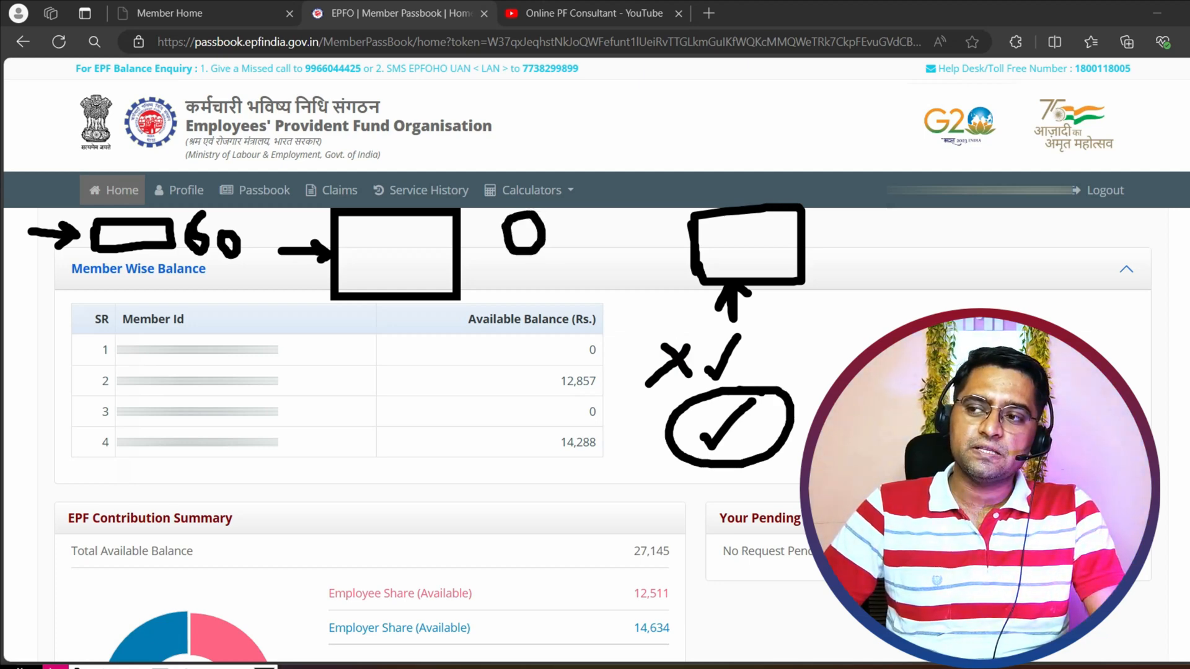
mouse_move(602, 223)
left_mouse_down()
mouse_move(645, 258)
mouse_move(606, 214)
left_mouse_up()
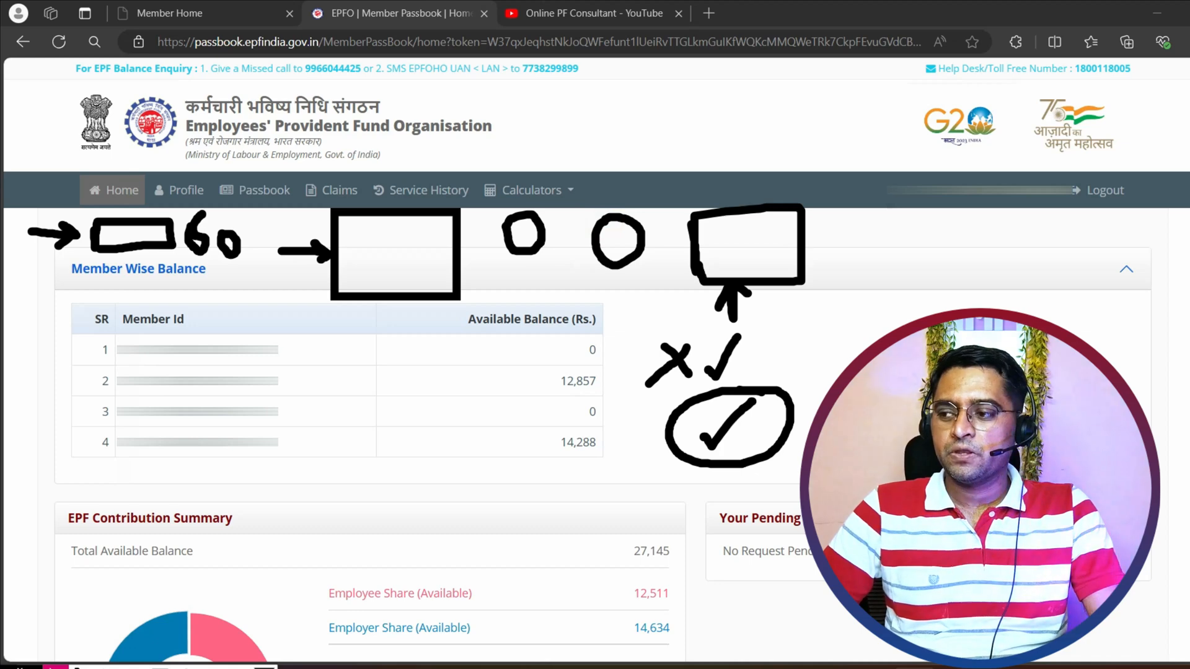
key("Escape")
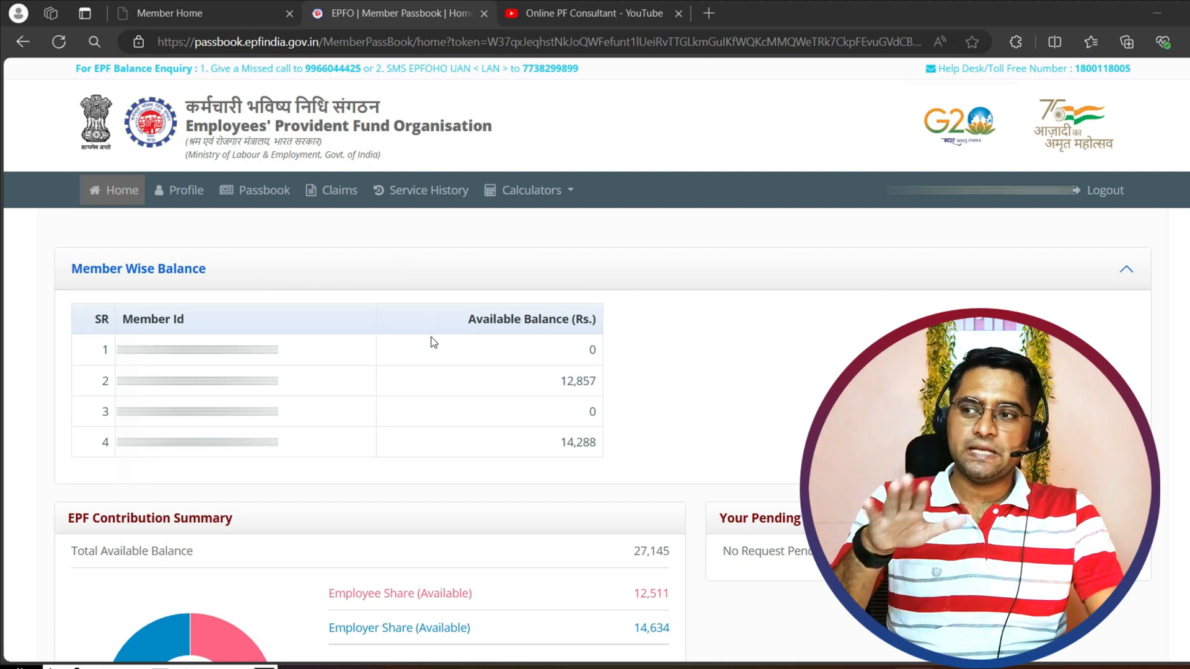
Step: Highlight the available balances in rows 1, 3 and 4 of the Member Wise Balance table
double_click(592, 350)
double_click(592, 412)
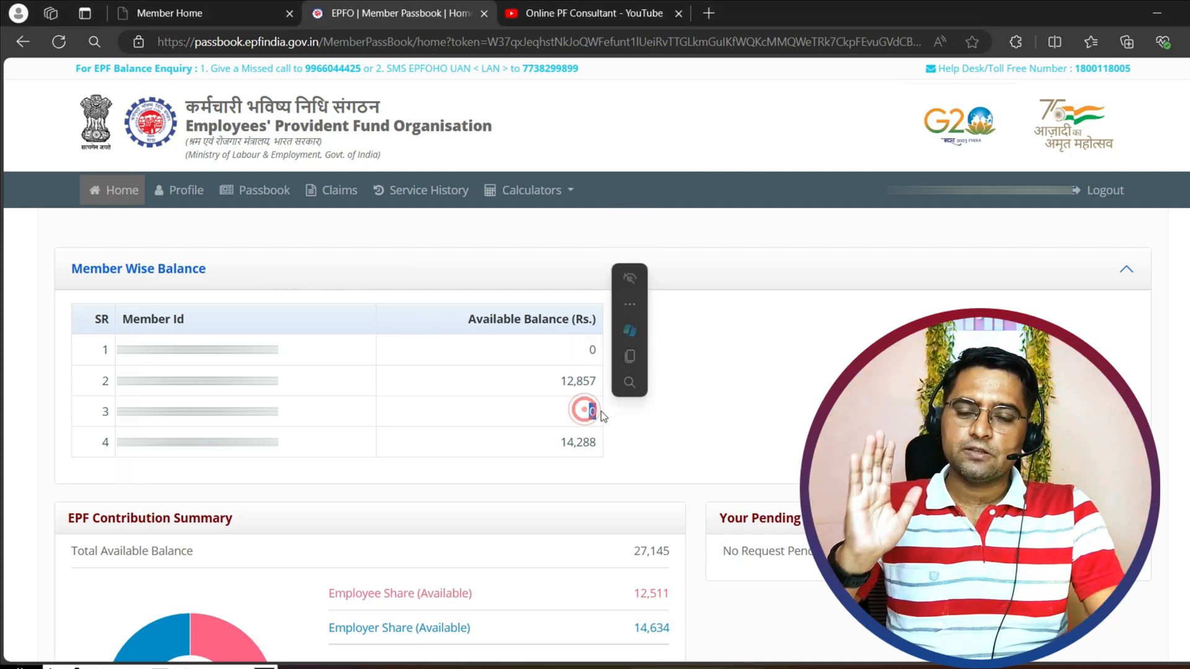
left_click(687, 419)
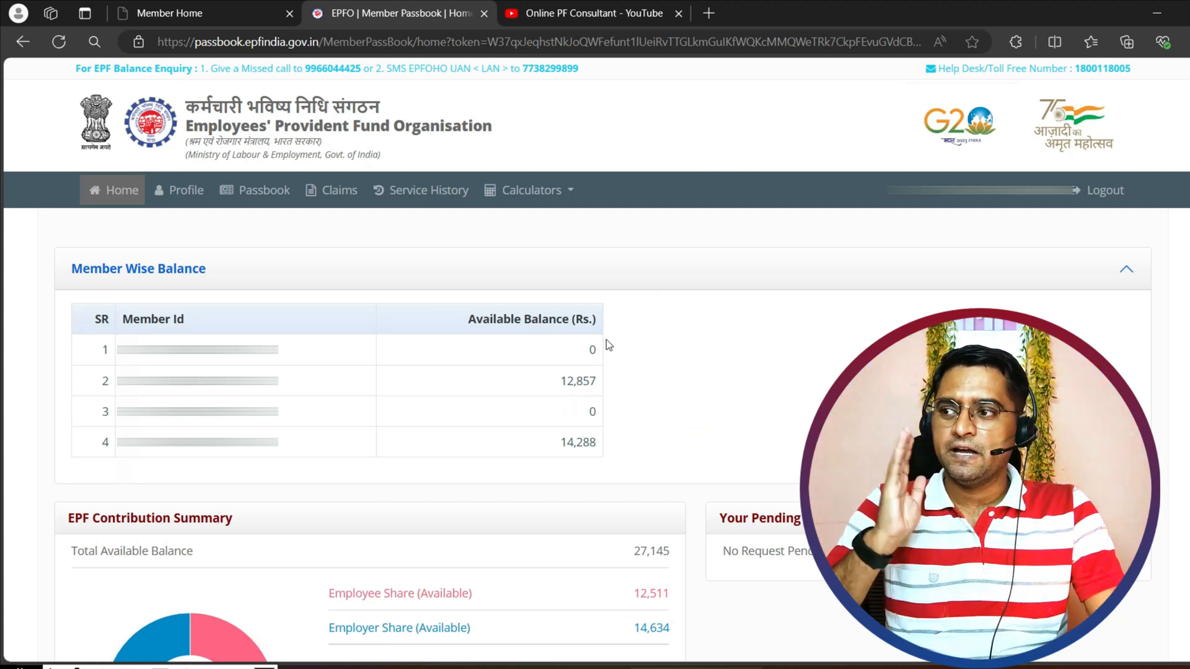
double_click(564, 444)
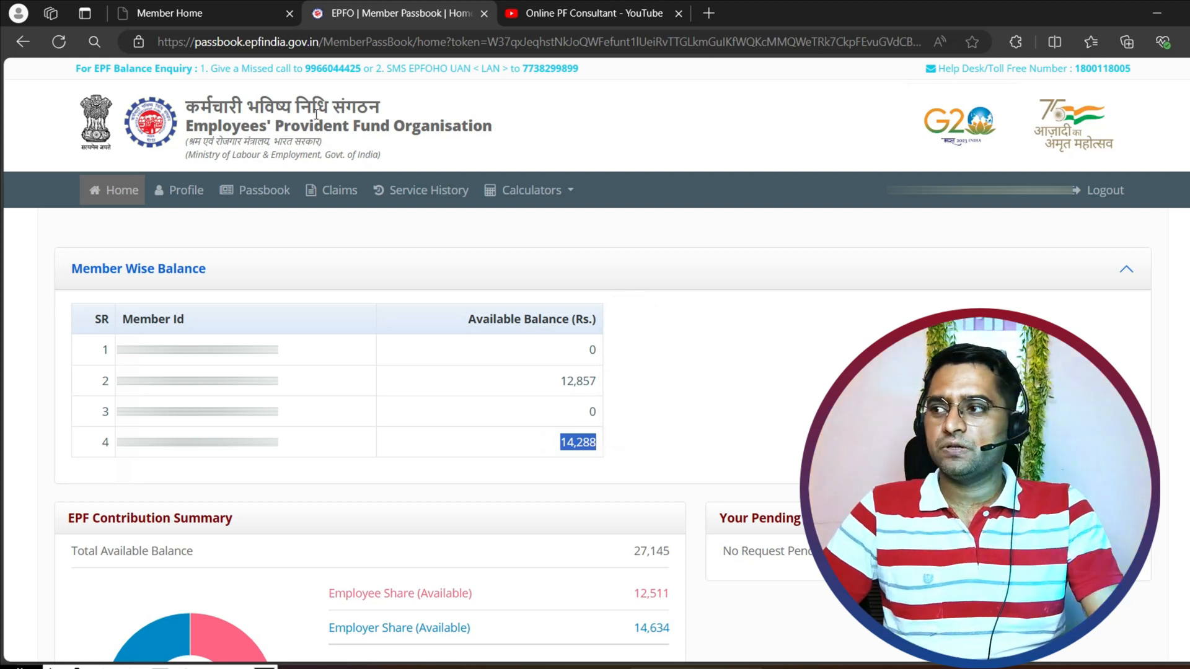
Step: Switch to the Member Home portal and open the member's service history
left_click(192, 13)
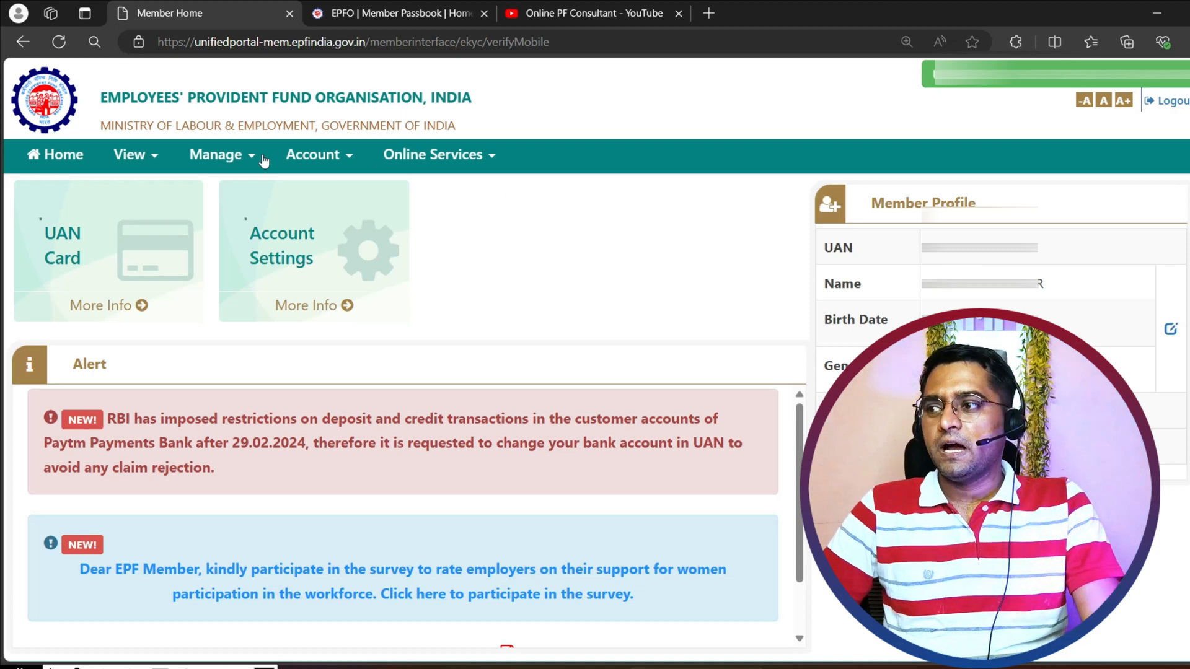
left_click(145, 163)
left_click(166, 230)
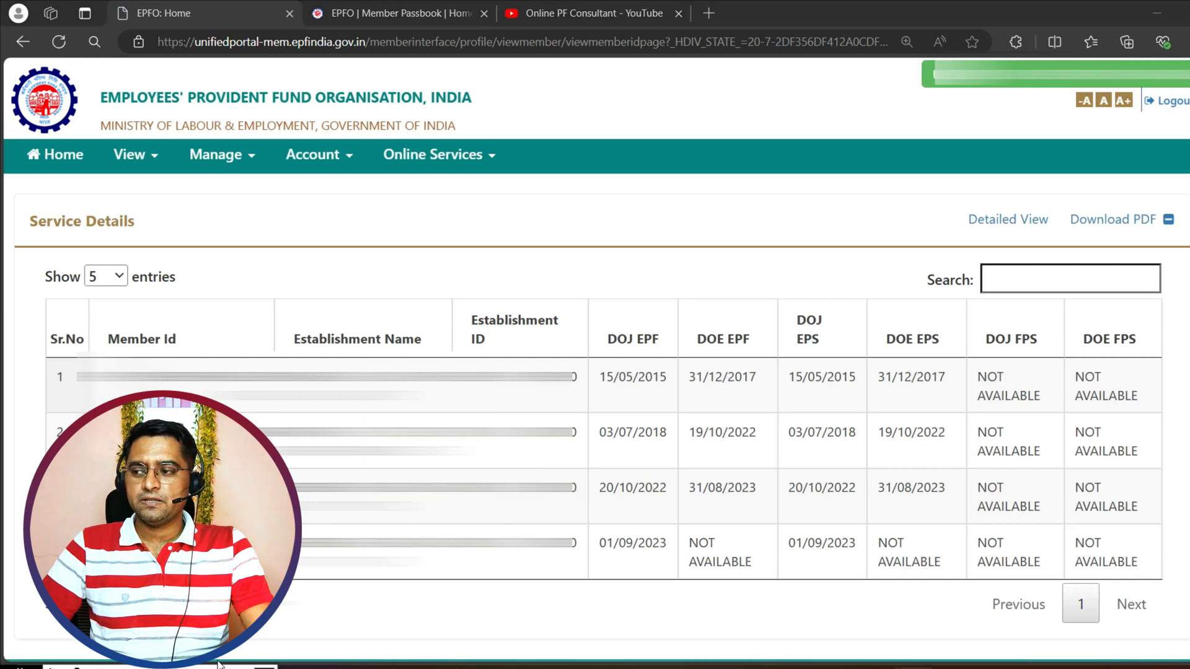
Step: Box the second entry's DOE EPF with an arrow, point another arrow at the fourth entry's DOJ EPF, and clear the markings
mouse_move(675, 411)
left_mouse_down()
mouse_move(726, 445)
mouse_move(773, 452)
left_mouse_up()
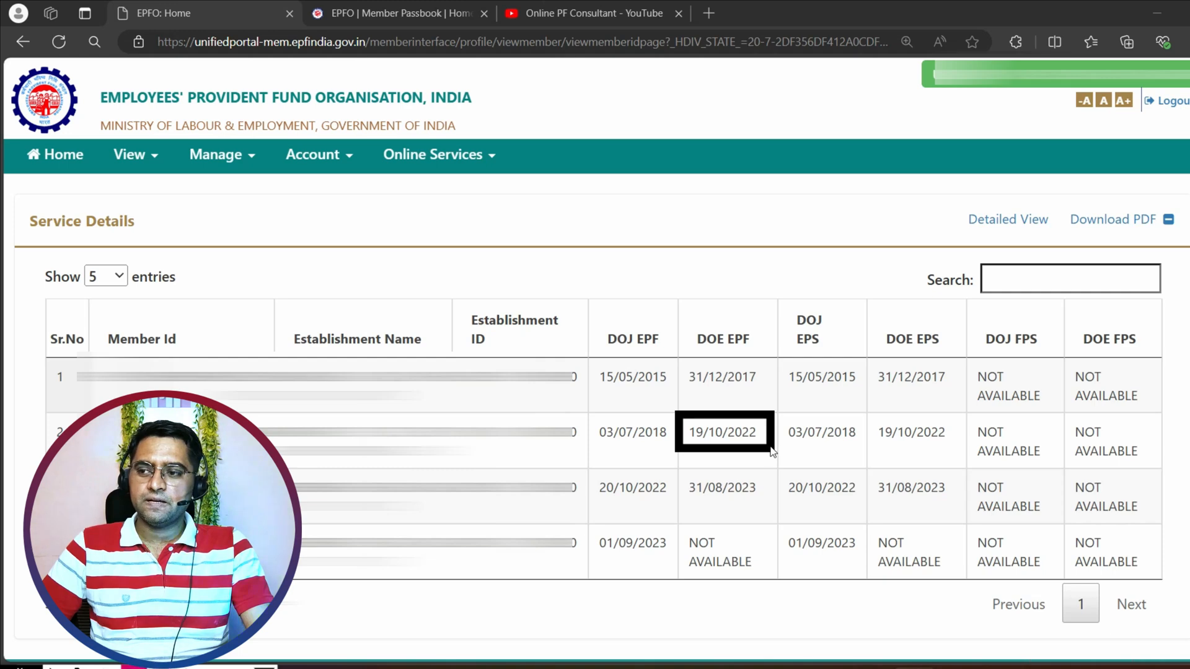
left_click_drag(845, 355, 778, 413)
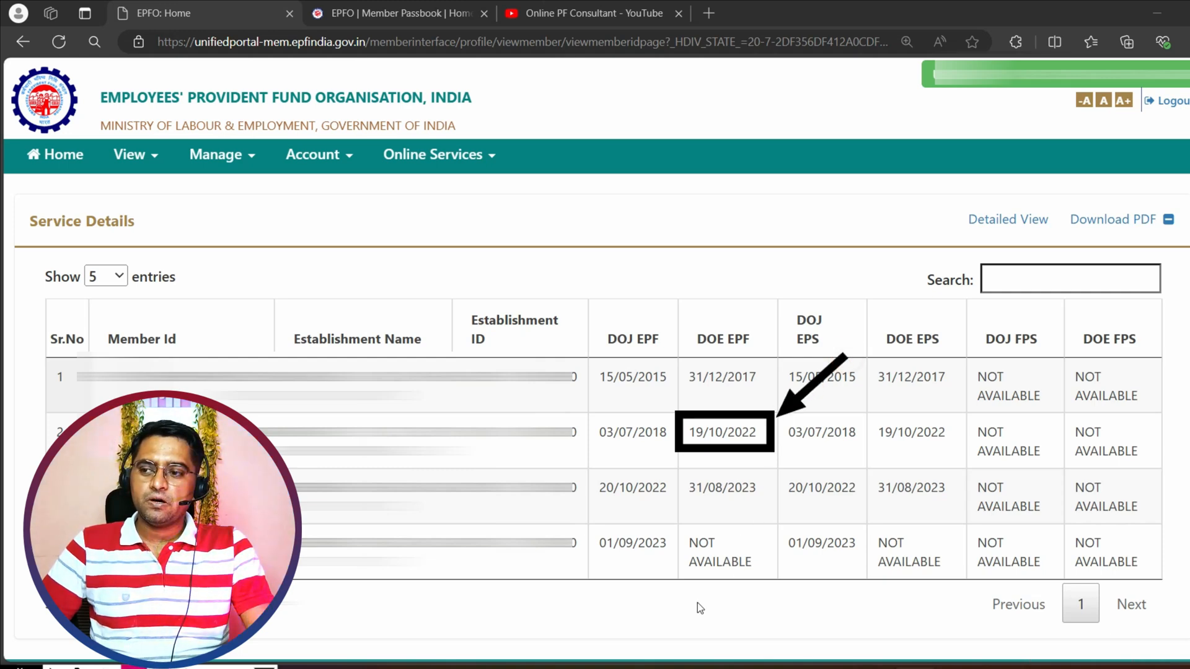
left_click_drag(694, 623, 671, 583)
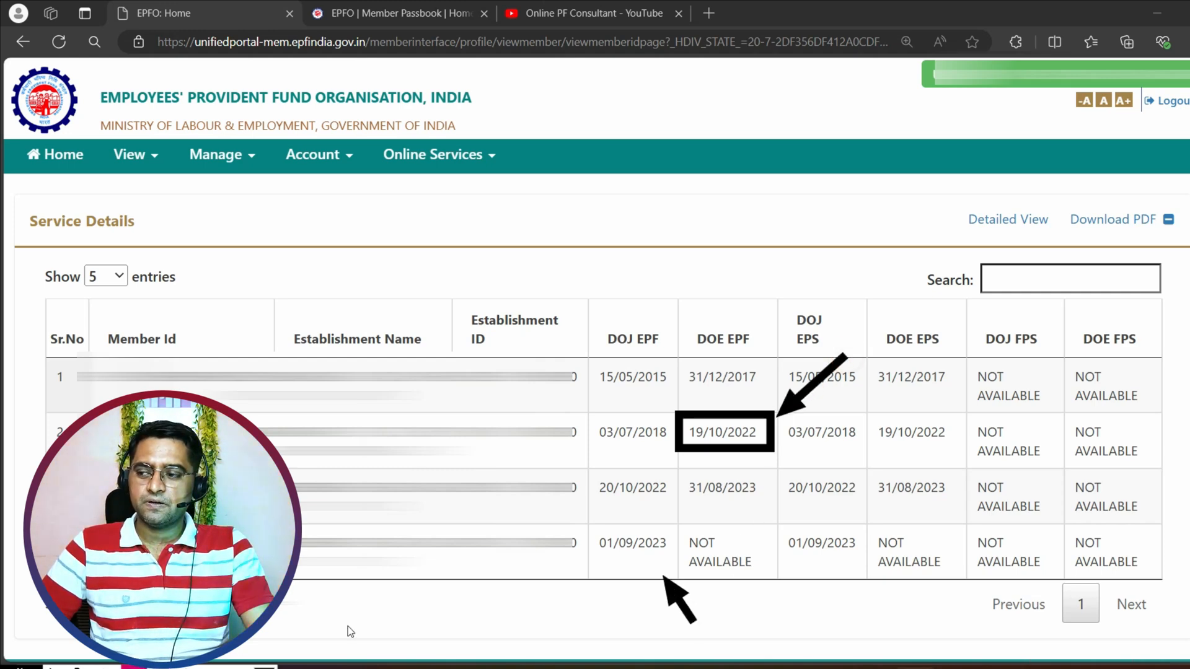
key("Escape")
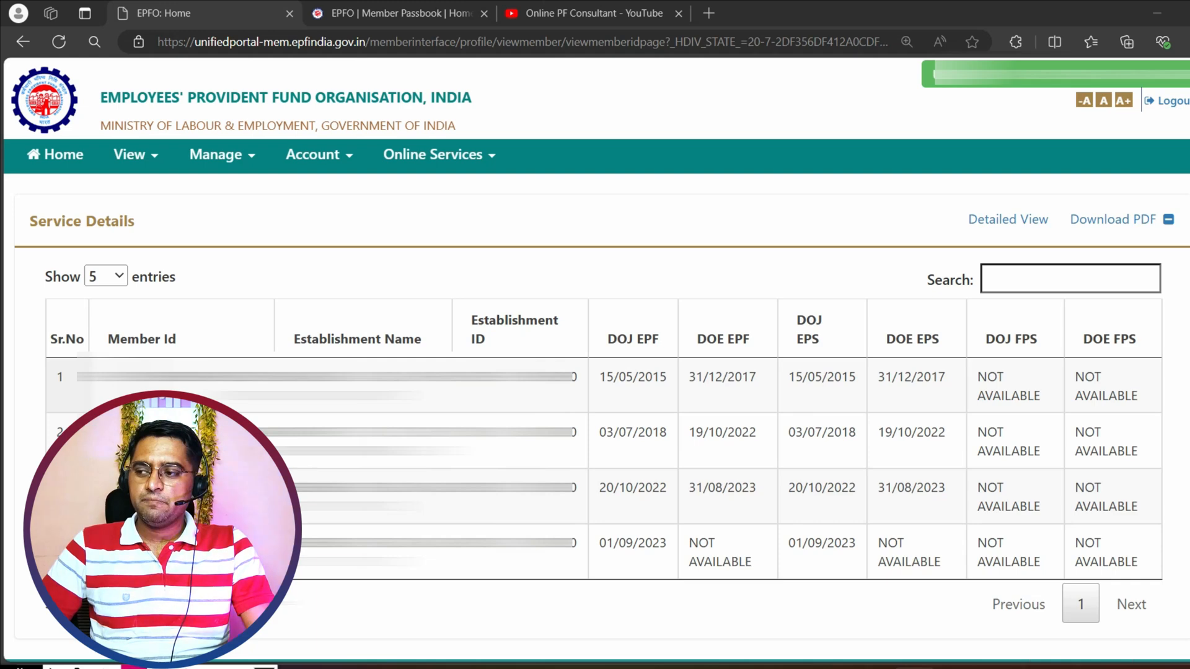
Step: Open the One Member - One EPF Account transfer request and go to its Step 1 section
left_click(438, 154)
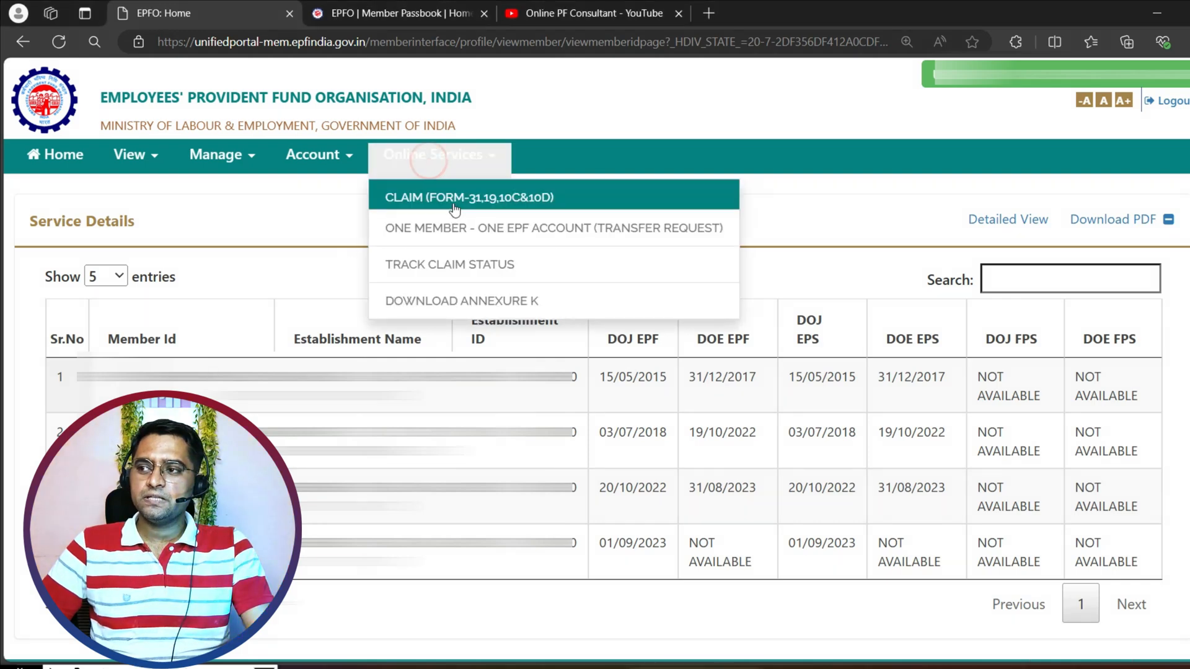
left_click(462, 233)
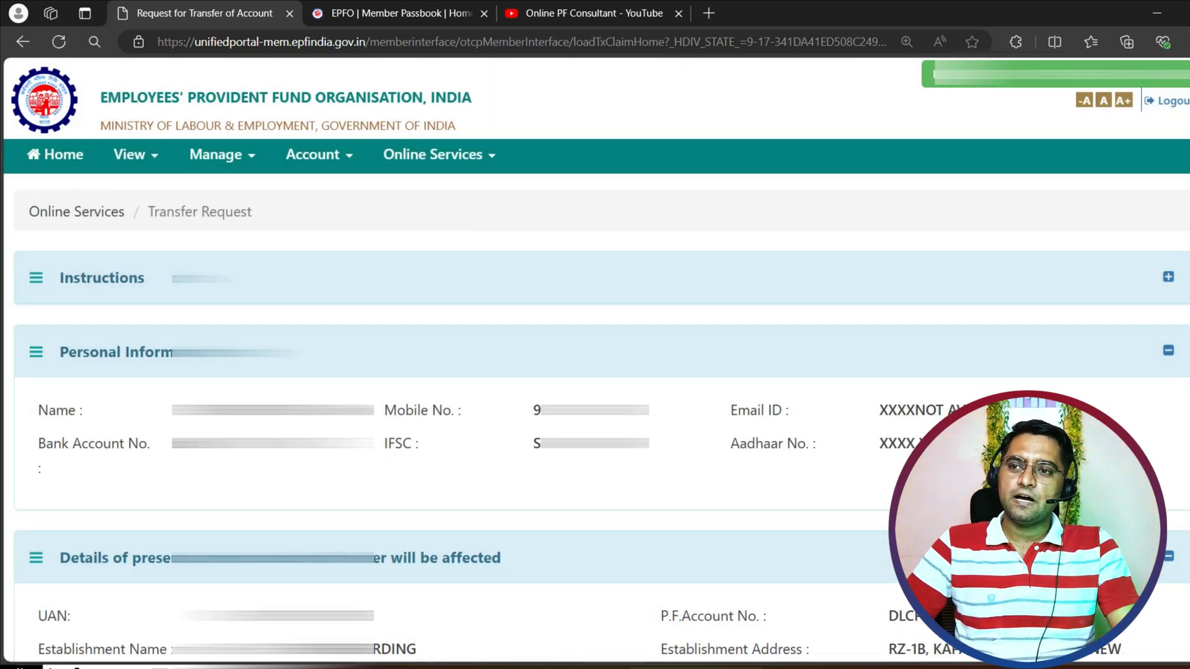
scroll(595, 372, "down", 10)
scroll(595, 372, "up", 3)
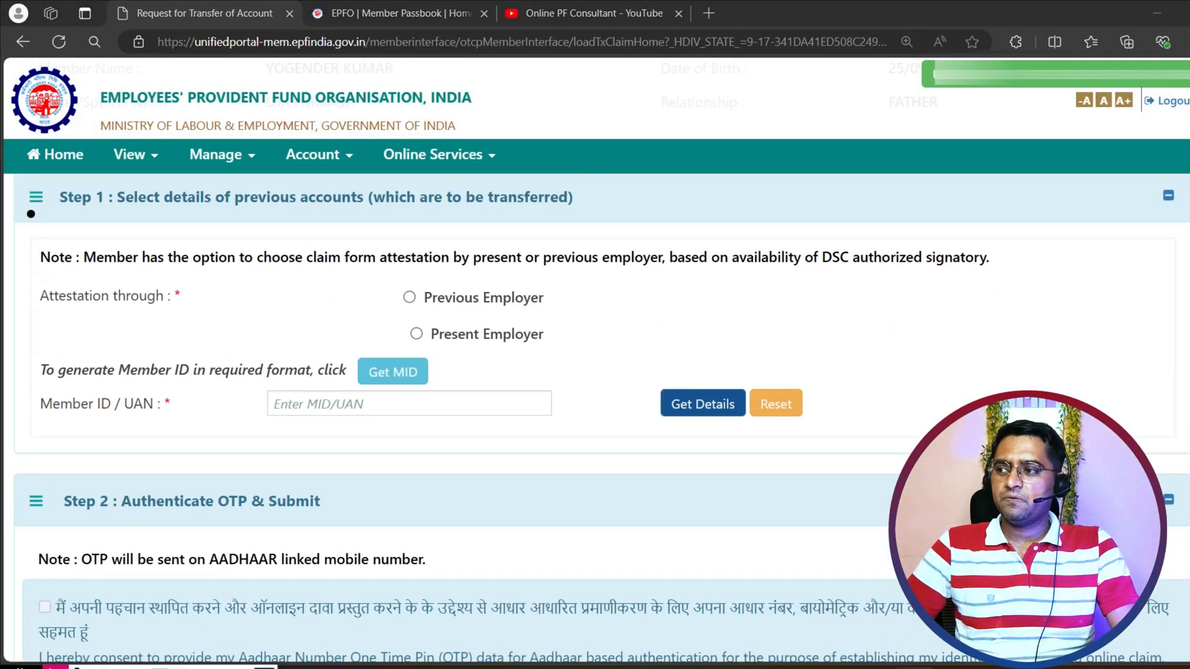
Step: Tick the Step 1 heading, point an arrow at Previous Employer, and sketch two linked boxes with the figures 10, 20 and 30
left_click_drag(31, 214, 100, 160)
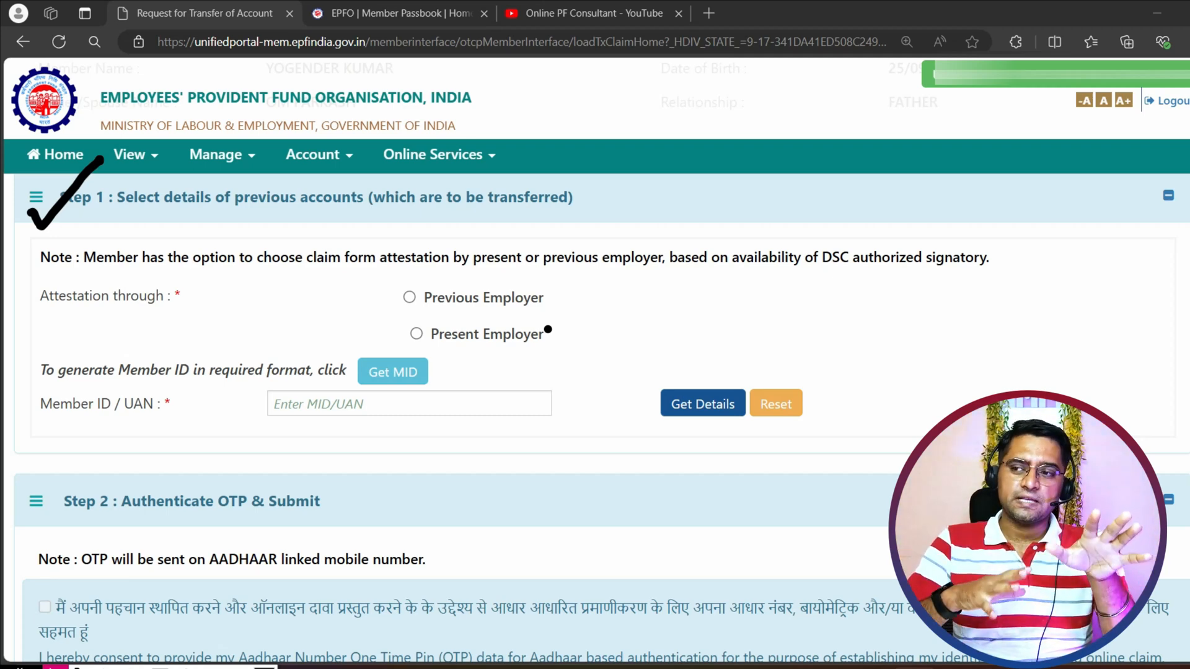
mouse_move(602, 295)
left_mouse_down()
mouse_move(557, 302)
mouse_move(578, 309)
left_mouse_up()
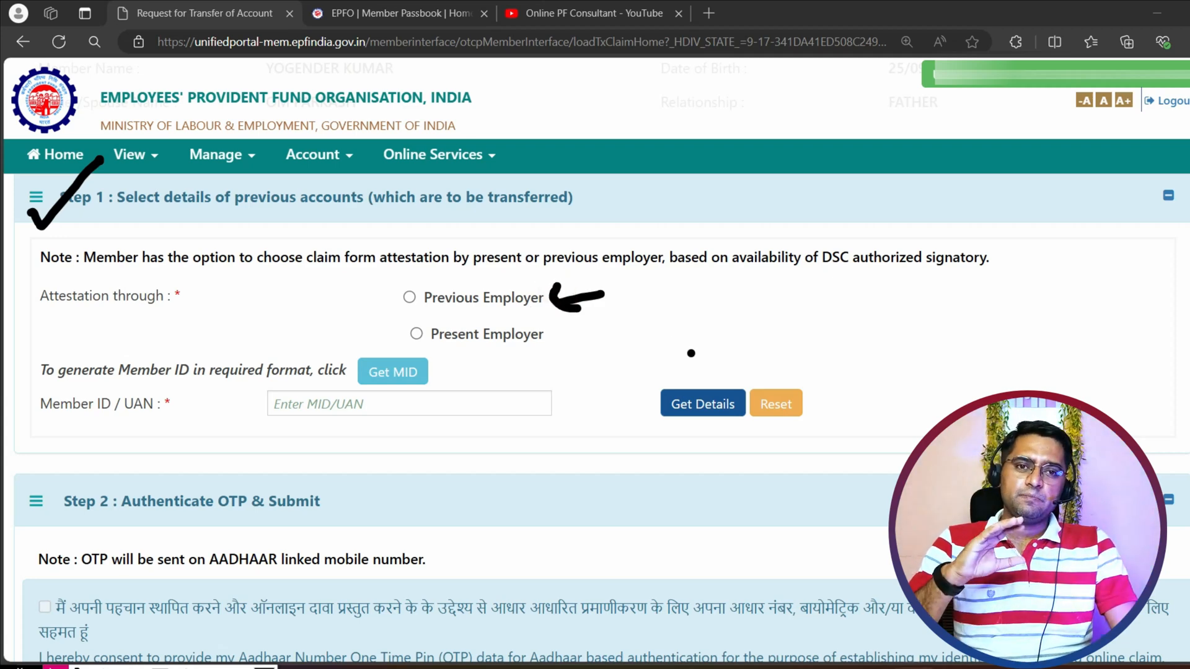
mouse_move(695, 342)
left_mouse_down()
mouse_move(695, 307)
mouse_move(736, 300)
mouse_move(735, 339)
mouse_move(694, 342)
left_mouse_up()
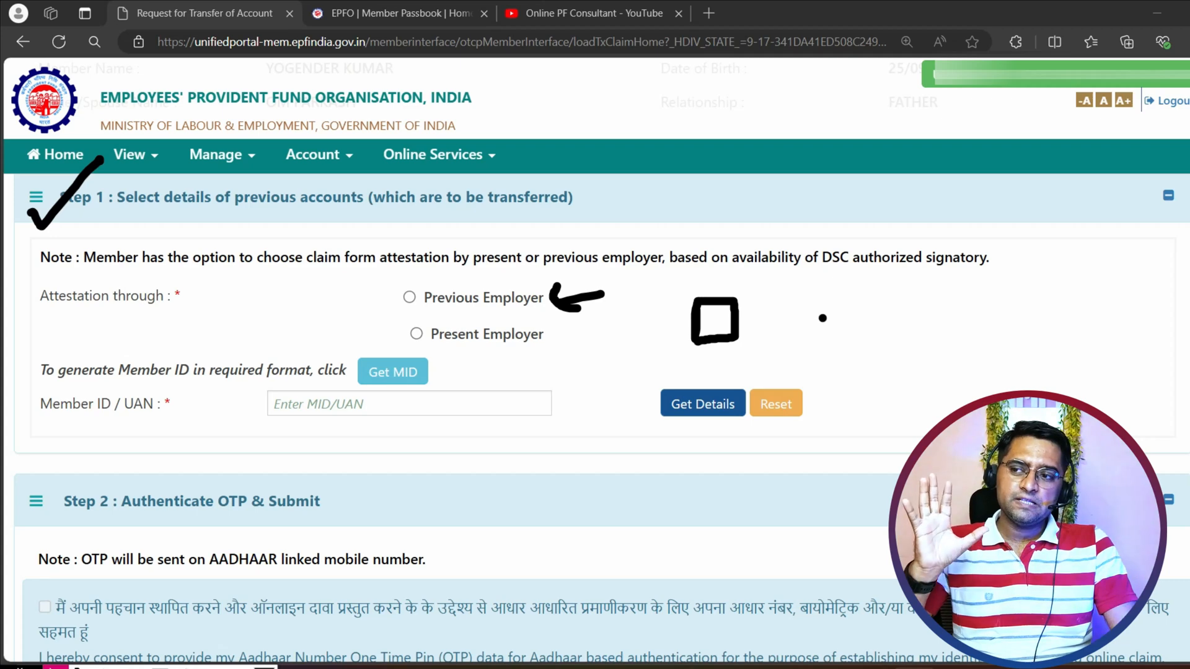
mouse_move(680, 295)
left_mouse_down()
mouse_move(709, 263)
mouse_move(826, 291)
mouse_move(839, 280)
mouse_move(816, 354)
left_mouse_up()
mouse_move(815, 310)
left_mouse_down()
mouse_move(868, 312)
mouse_move(867, 355)
mouse_move(812, 355)
left_mouse_up()
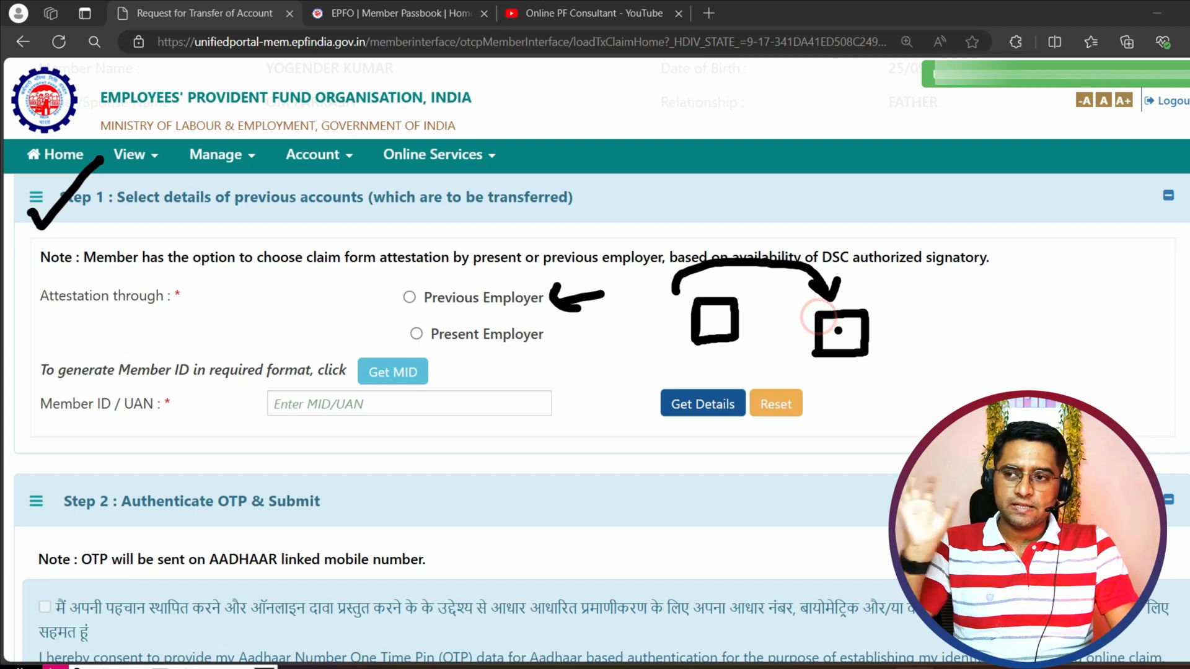
mouse_move(871, 322)
left_mouse_down()
mouse_move(888, 321)
mouse_move(899, 288)
mouse_move(898, 310)
left_mouse_up()
left_click_drag(917, 287, 916, 288)
mouse_move(897, 341)
left_mouse_down()
mouse_move(908, 361)
mouse_move(925, 360)
mouse_move(929, 339)
left_mouse_up()
mouse_move(886, 388)
left_mouse_down()
mouse_move(916, 402)
mouse_move(892, 420)
mouse_move(930, 421)
mouse_move(926, 398)
left_mouse_up()
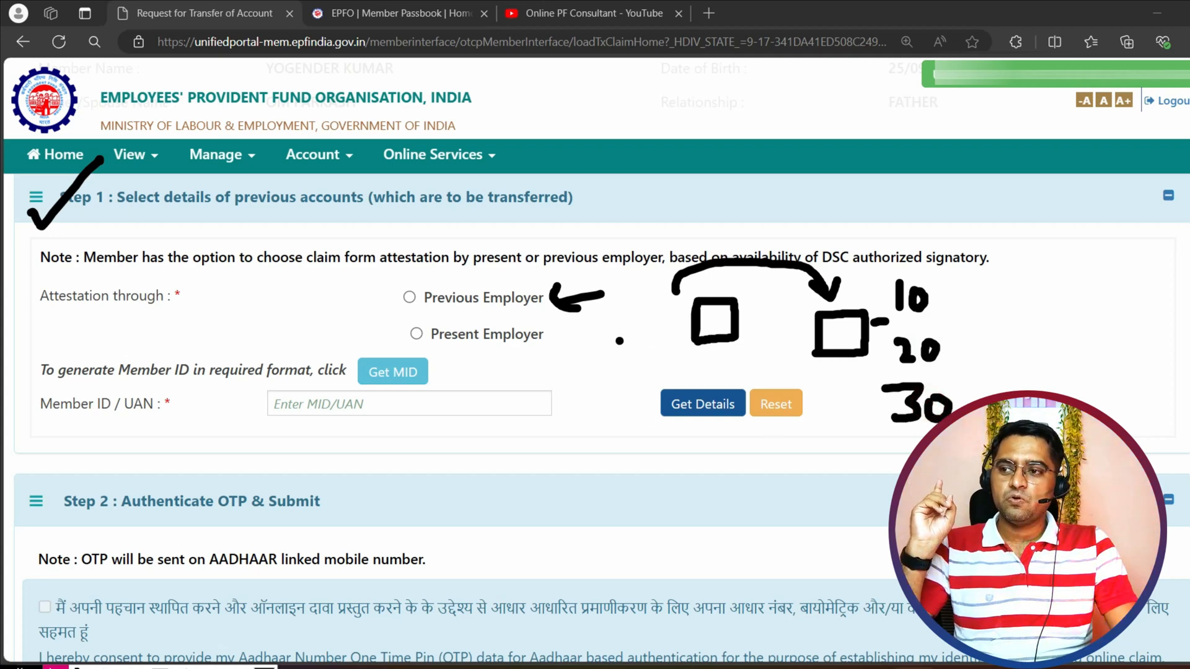
mouse_move(618, 341)
left_mouse_down()
mouse_move(667, 329)
mouse_move(661, 345)
left_mouse_up()
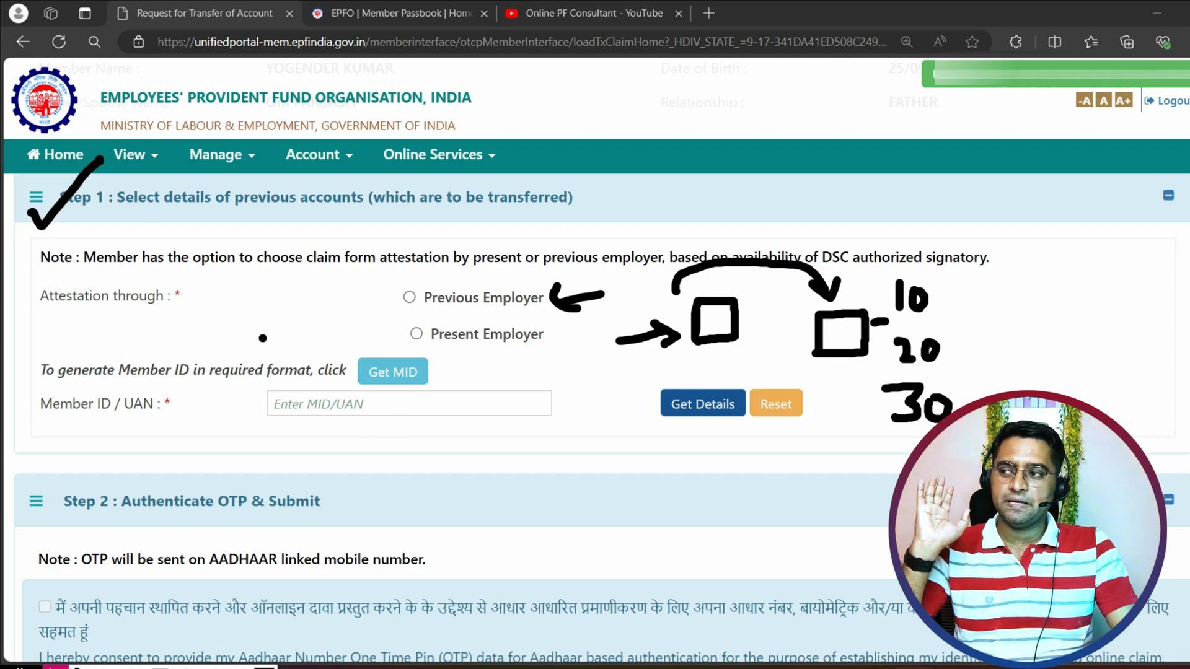
Step: Mark Present Employer, the Member ID / UAN field and Get Details with arrows, add a box and a tick below, and clear all drawings
left_click_drag(329, 327, 398, 333)
mouse_move(319, 336)
left_mouse_down()
mouse_move(304, 364)
mouse_move(317, 375)
mouse_move(335, 347)
left_mouse_up()
mouse_move(622, 478)
left_mouse_down()
mouse_move(699, 427)
mouse_move(685, 457)
left_mouse_up()
mouse_move(114, 466)
left_mouse_down()
mouse_move(114, 528)
mouse_move(561, 454)
mouse_move(562, 553)
mouse_move(136, 565)
mouse_move(113, 509)
mouse_move(119, 460)
left_mouse_up()
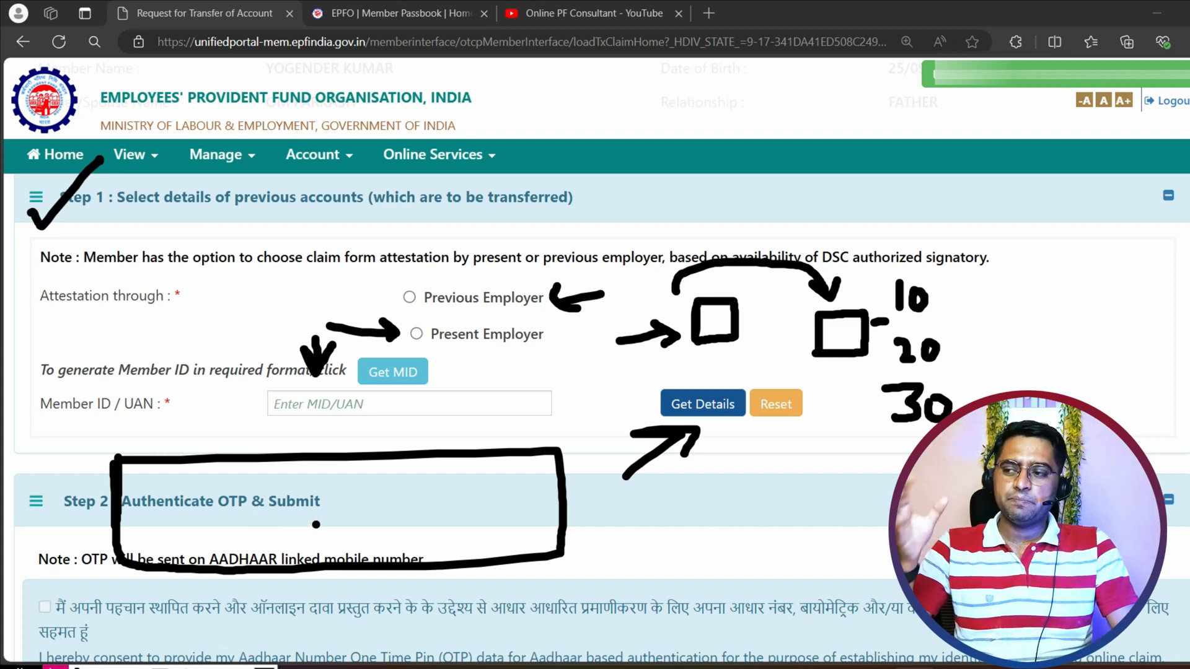
left_click_drag(64, 436, 102, 414)
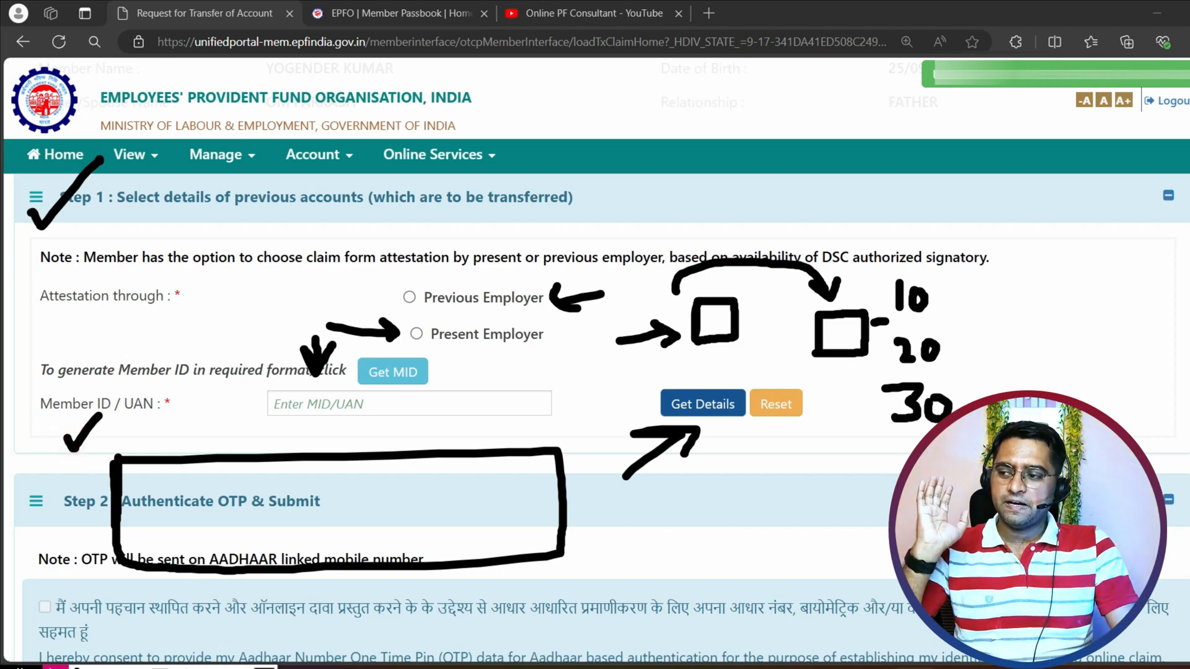
key("Escape")
Step: Try to tick the Aadhaar consent under Step 2: Authenticate OTP & Submit
scroll(159, 541, "down", 3)
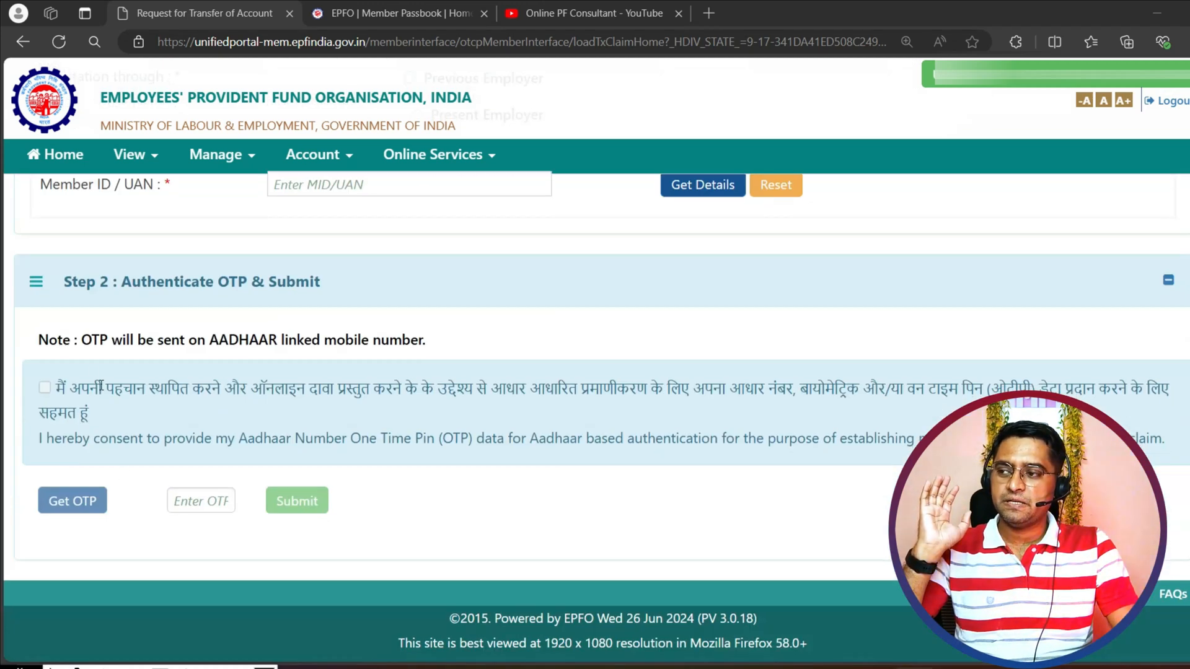
left_click(39, 385)
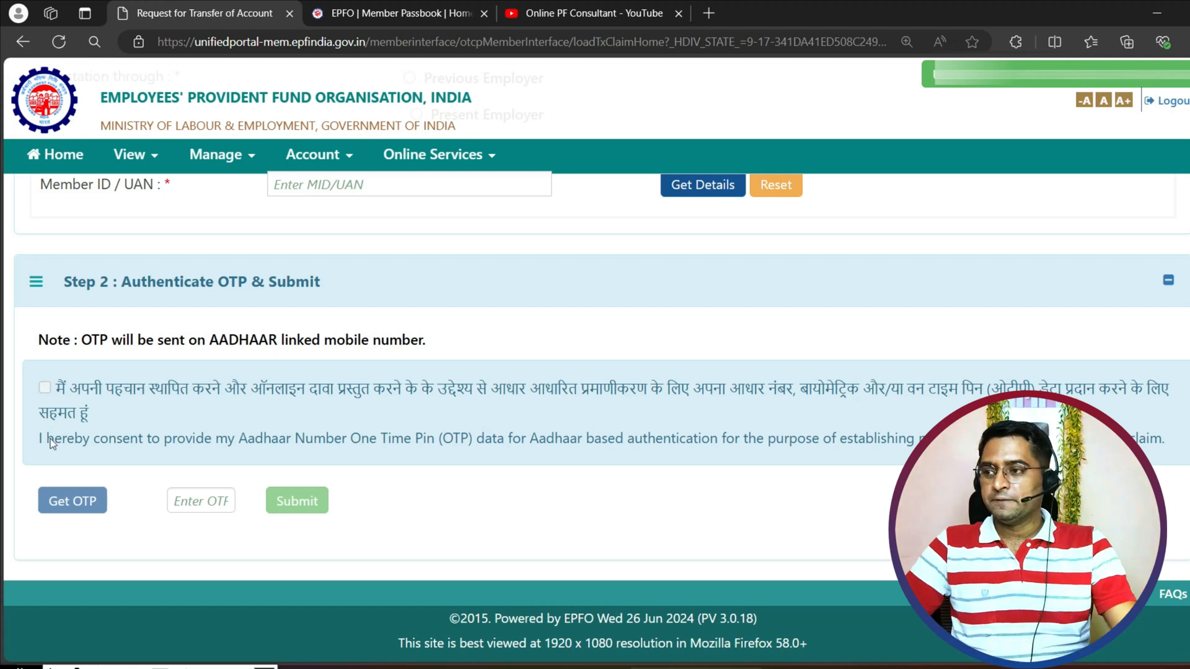
Step: Set attestation through the present employer, enter the member's UAN, and fetch the previous account details
scroll(420, 370, "up", 4)
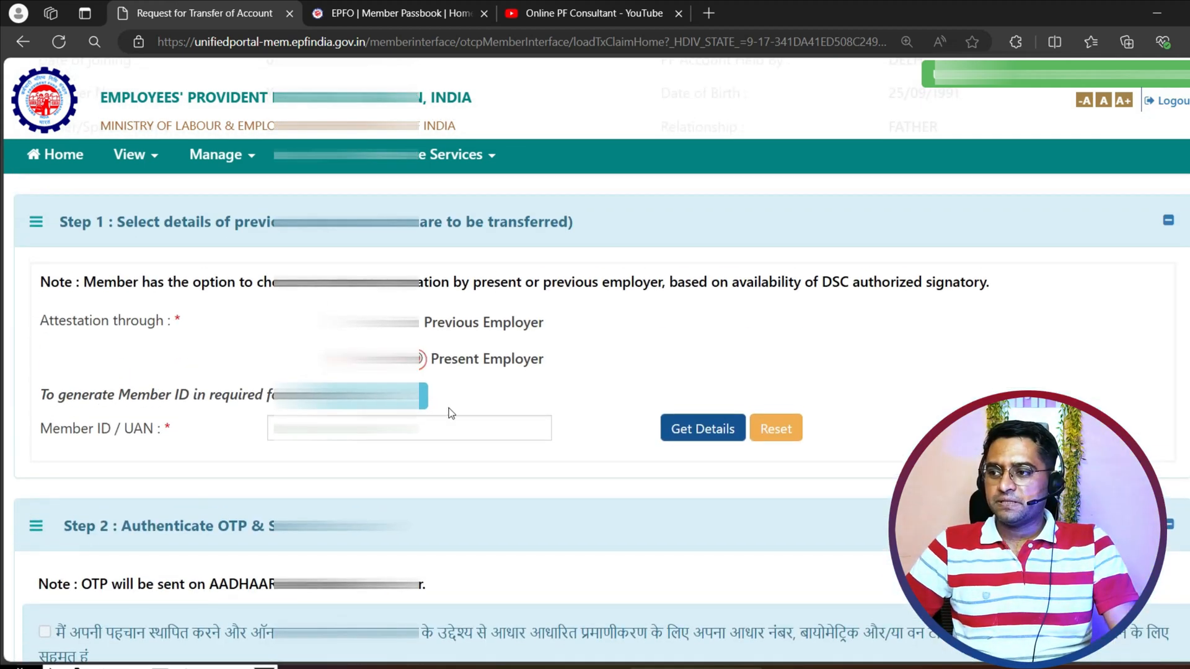
left_click(421, 434)
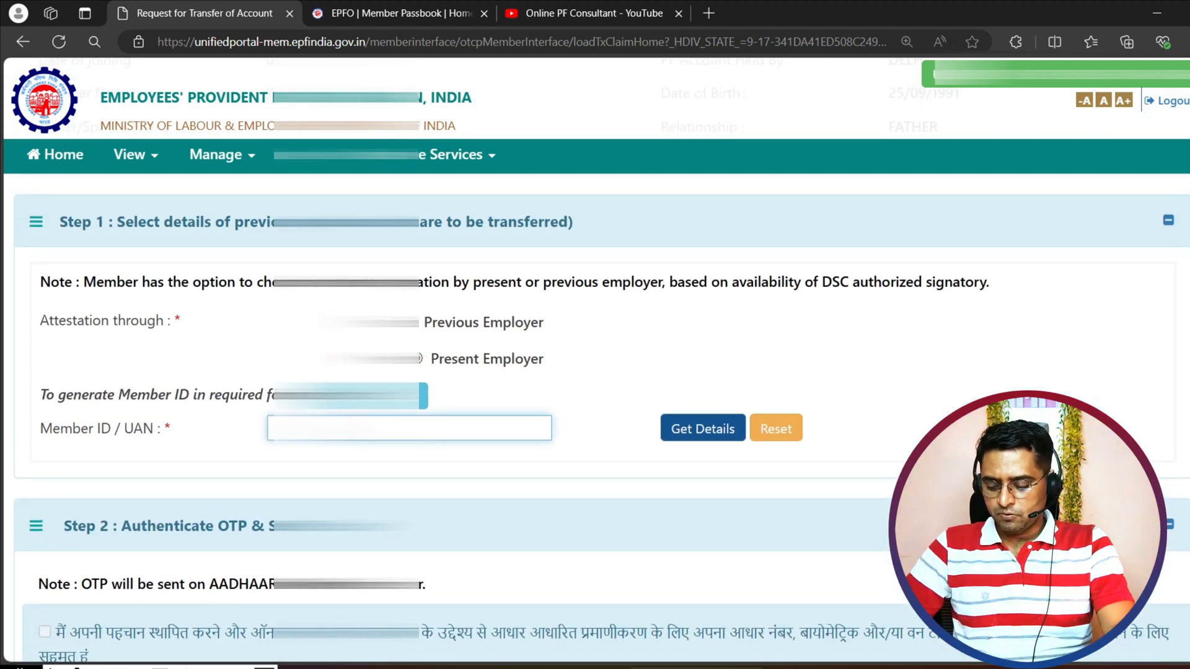
type("...")
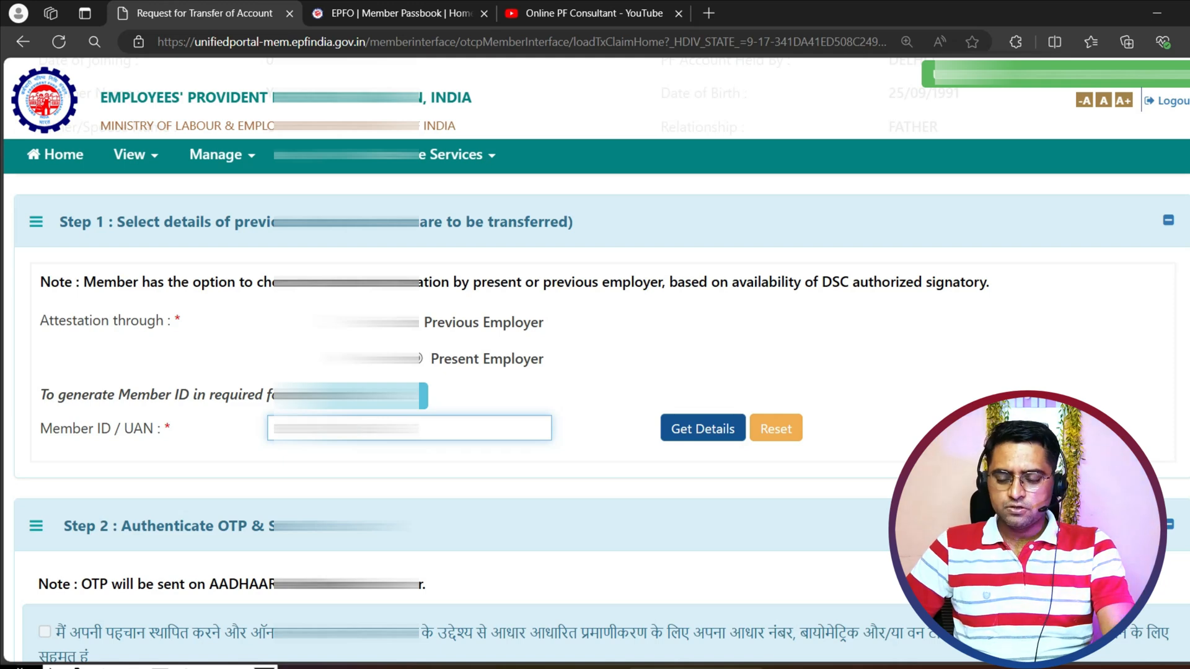
left_click(697, 428)
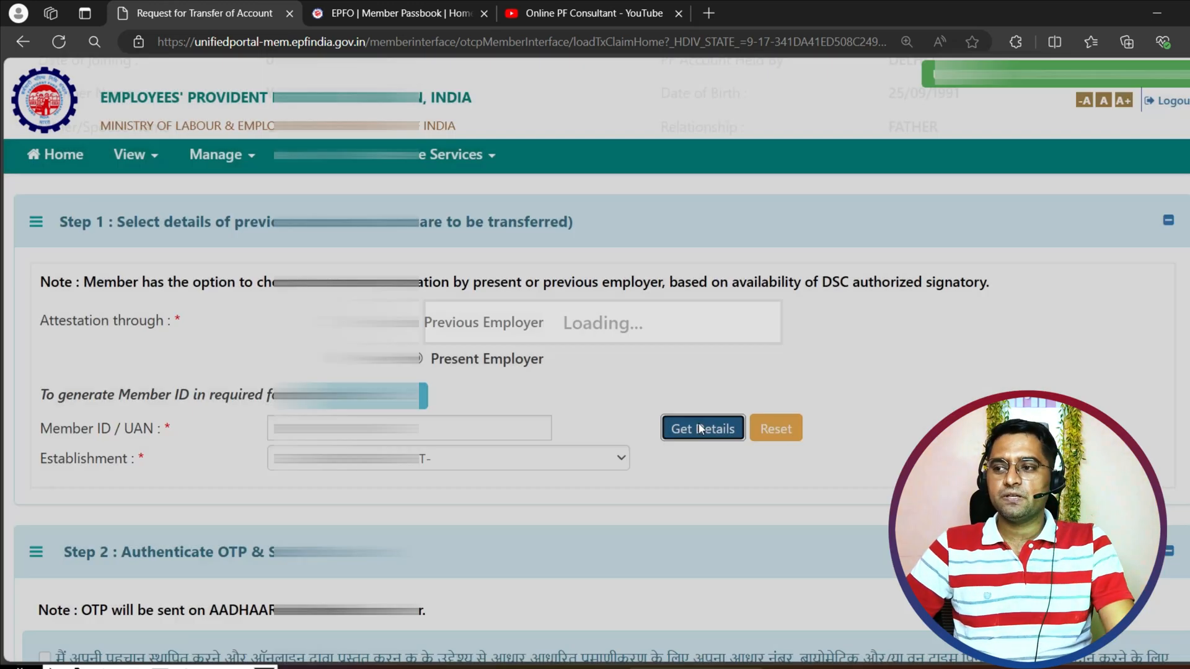
scroll(558, 295, "down", 3)
scroll(585, 252, "down", 1)
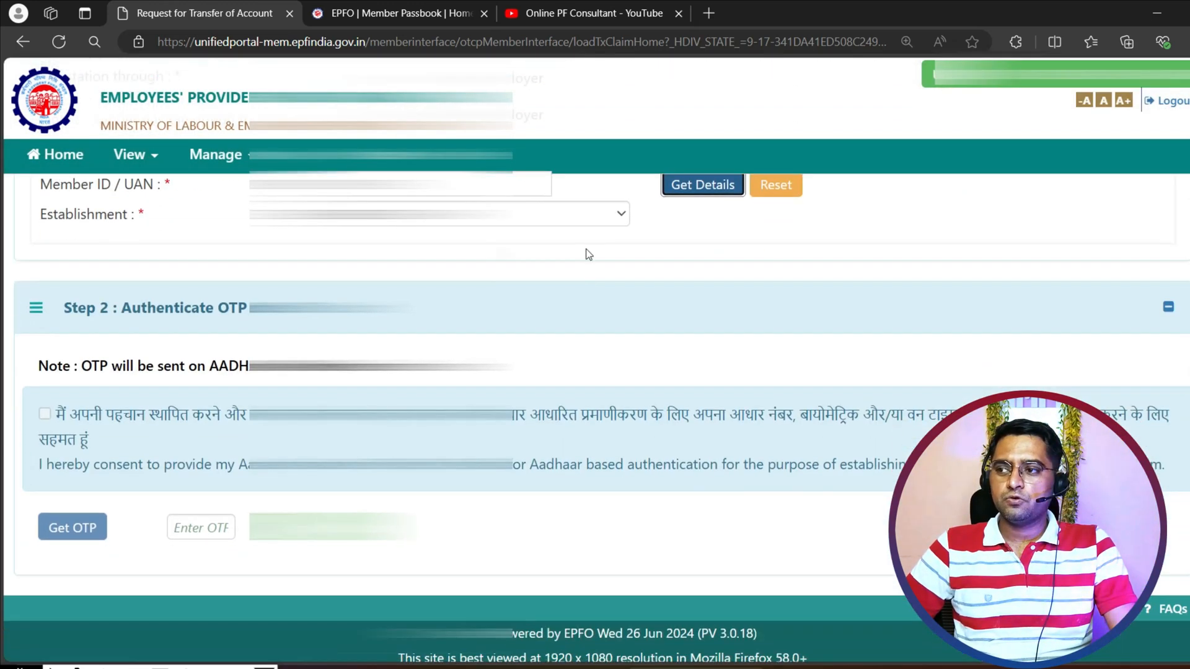
Step: Try to select an establishment for the previous account, highlight the resulting message, and dismiss it
left_click(591, 224)
left_click(587, 271)
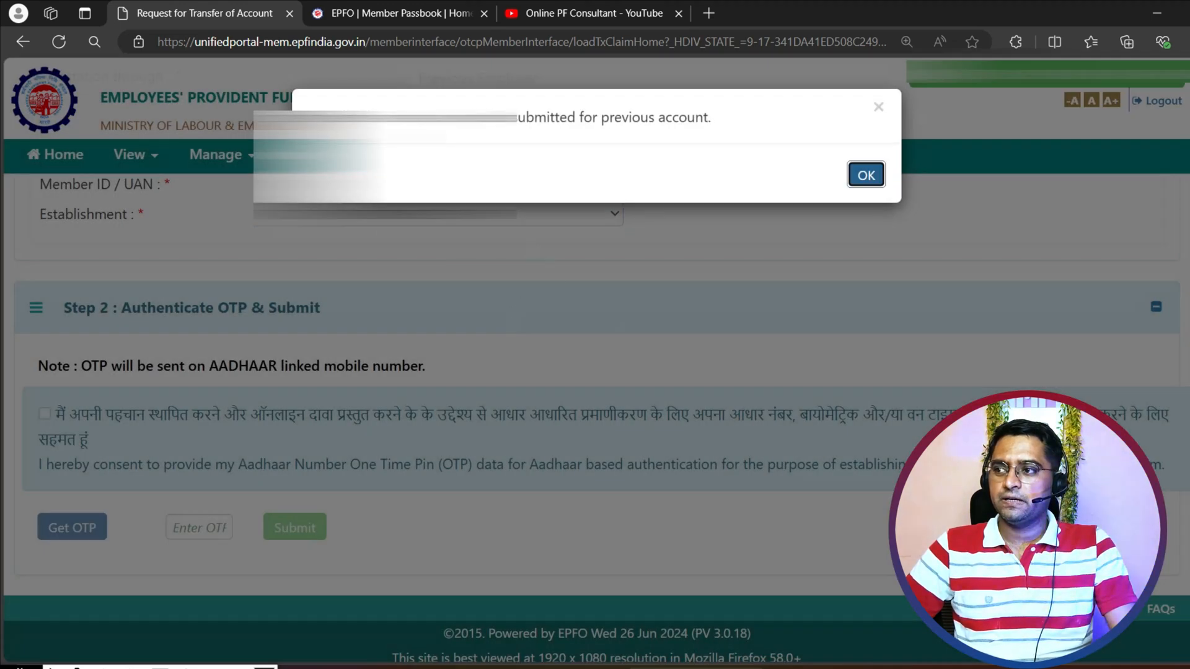
left_click_drag(320, 117, 734, 107)
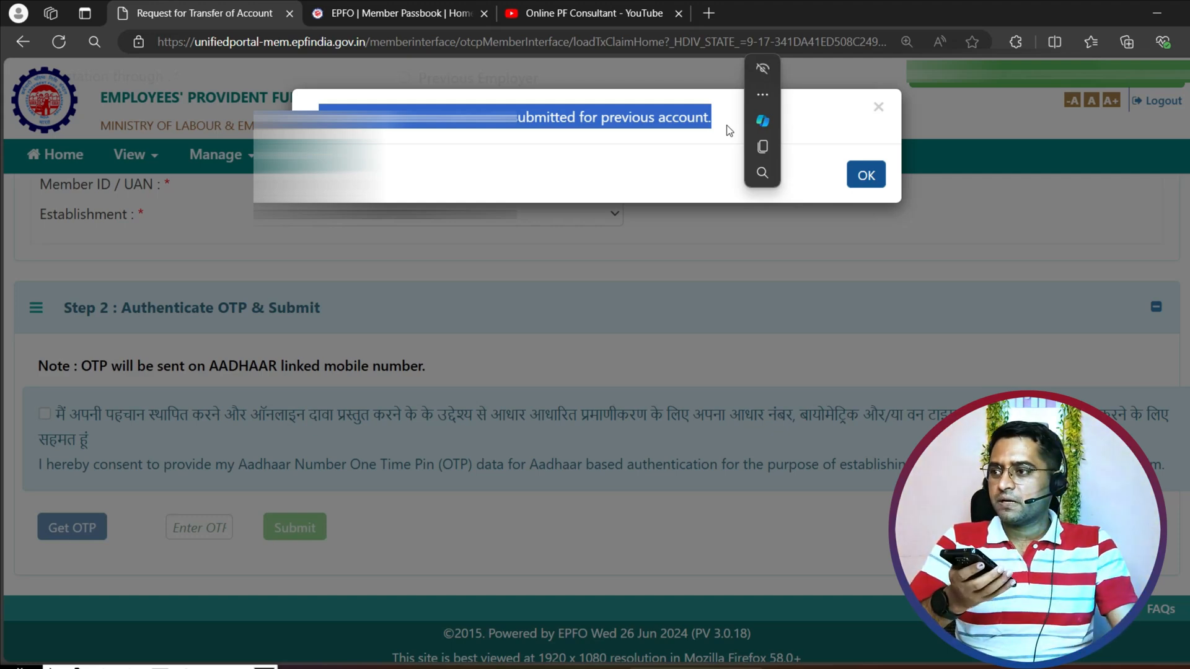
left_click(731, 304)
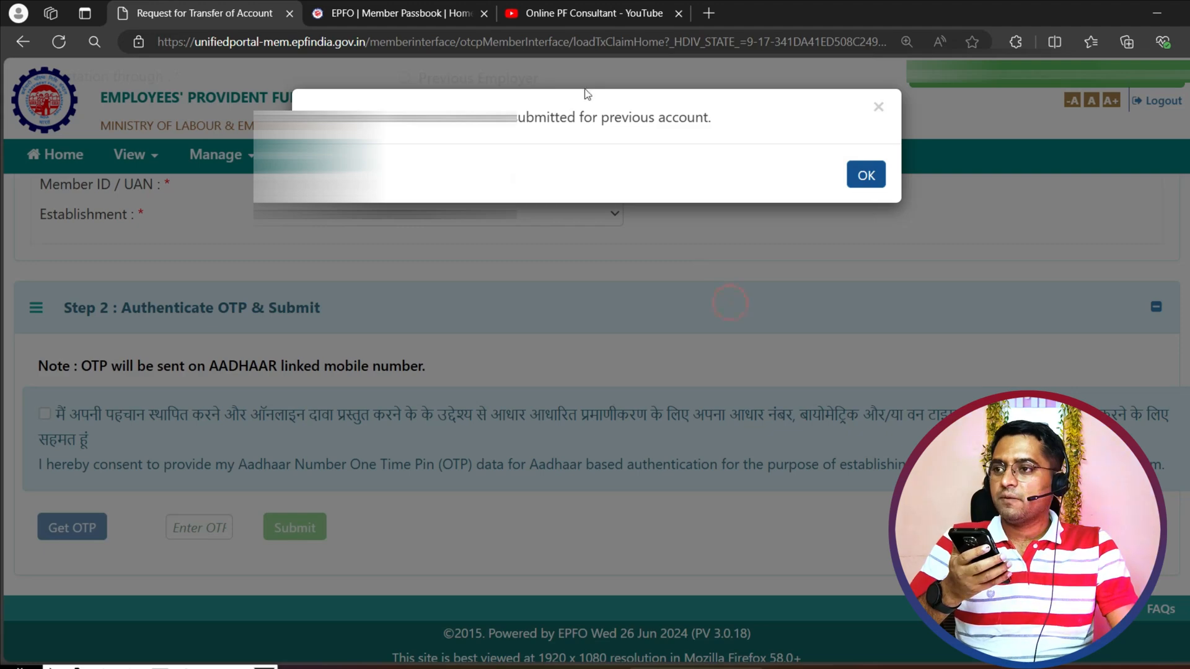
left_click(867, 179)
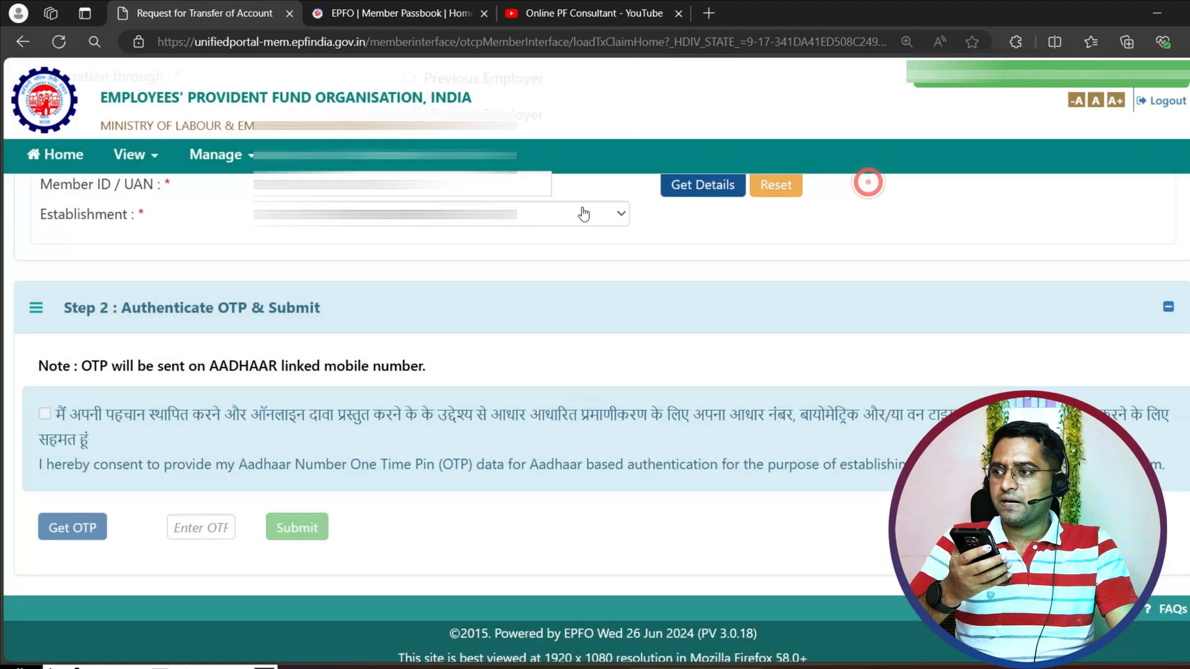
Step: View the member's service history and check the member-wise balances in the EPFO passbook
left_click(191, 243)
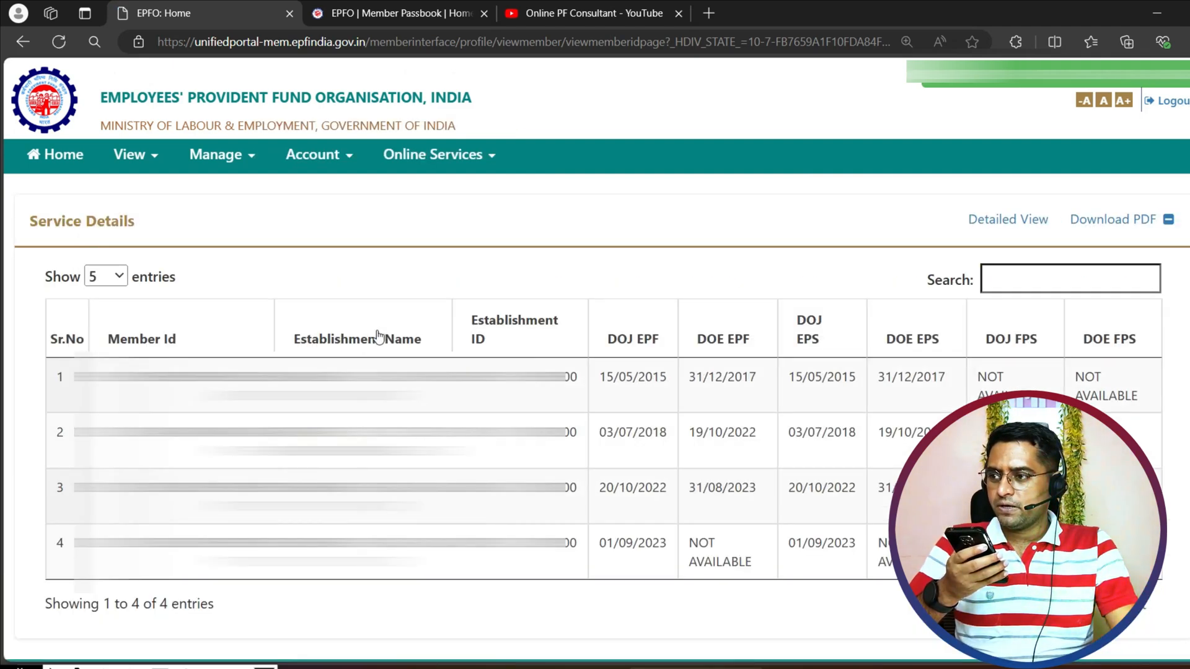
left_click(392, 13)
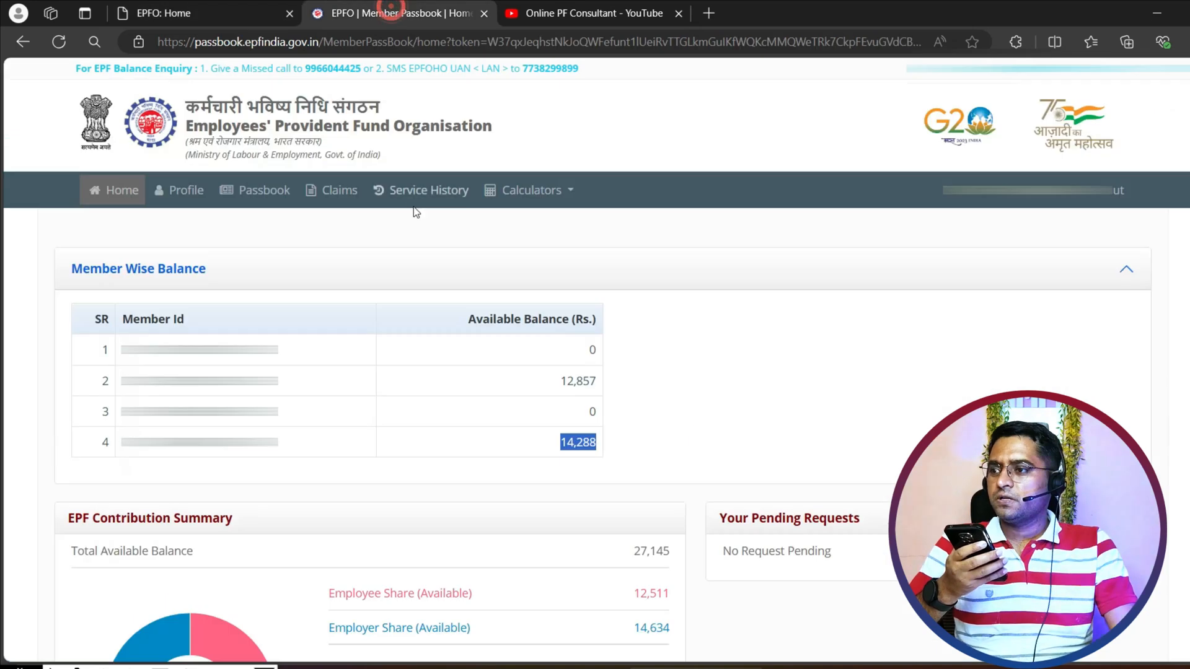
left_click(177, 13)
Step: Track the claim status, highlight the pending status of the third transfer claim, and download its printable Form 13
left_click(422, 154)
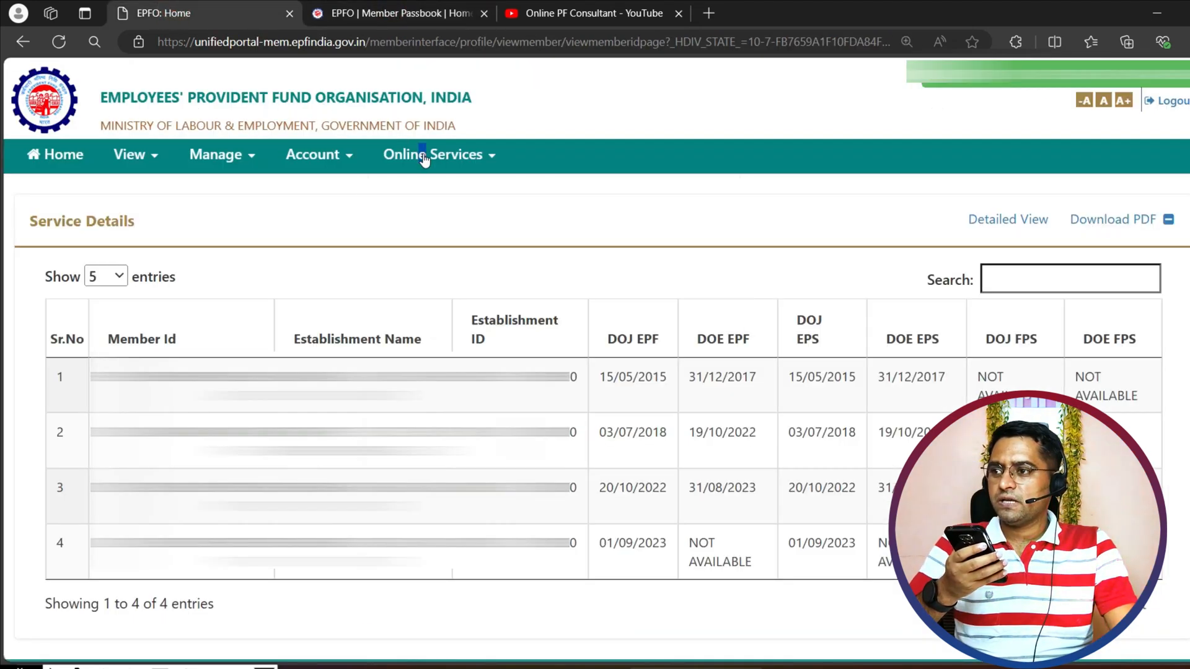
left_click(489, 265)
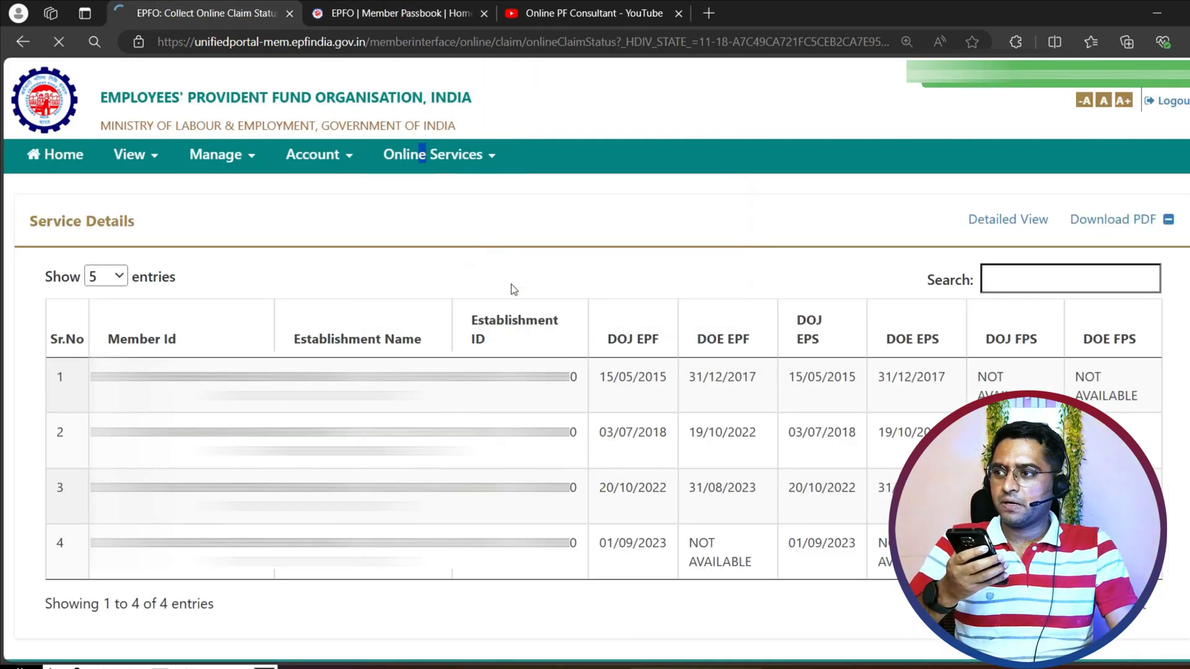
scroll(555, 358, "down", 3)
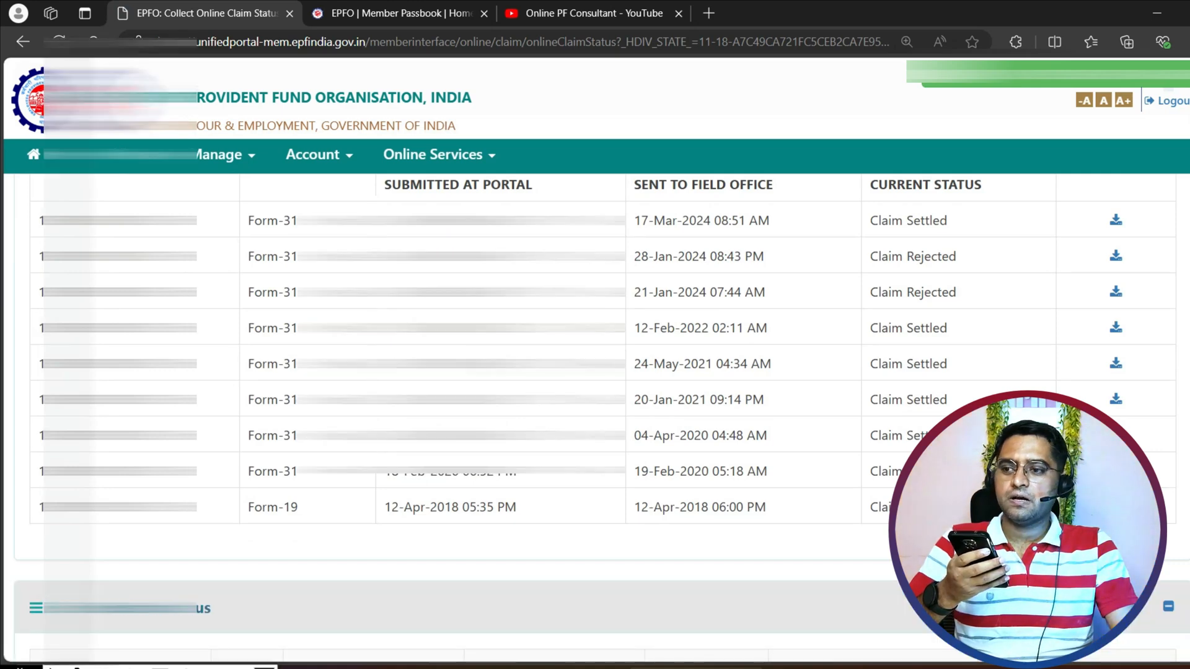
scroll(556, 363, "down", 7)
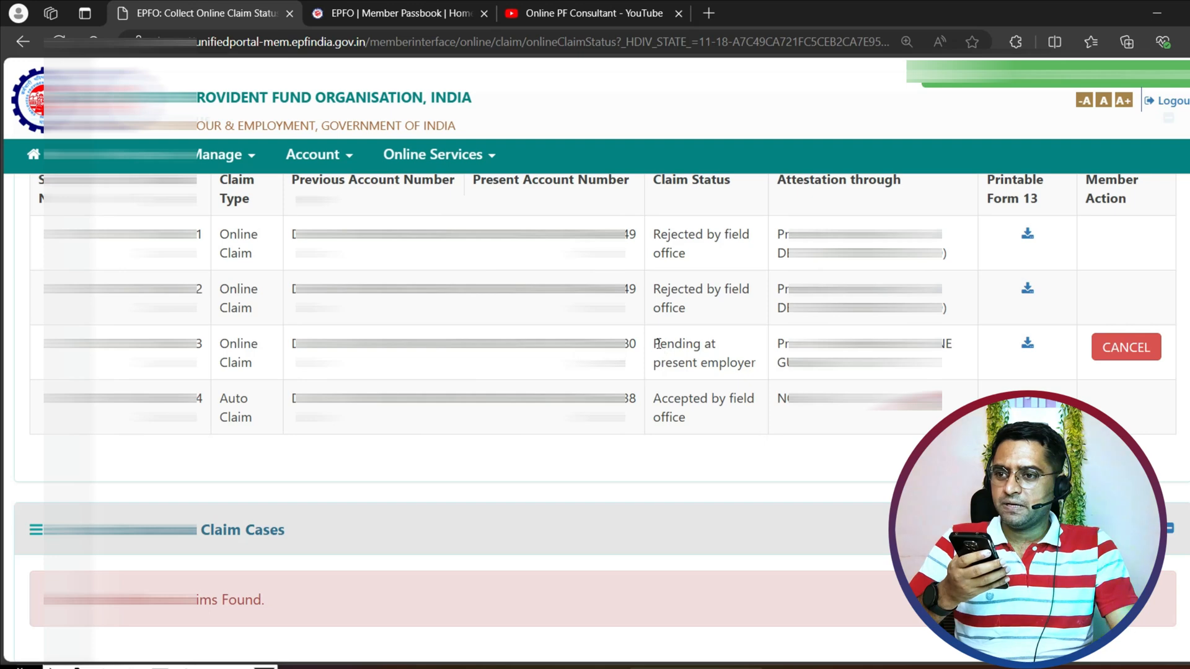
left_click_drag(652, 341, 750, 373)
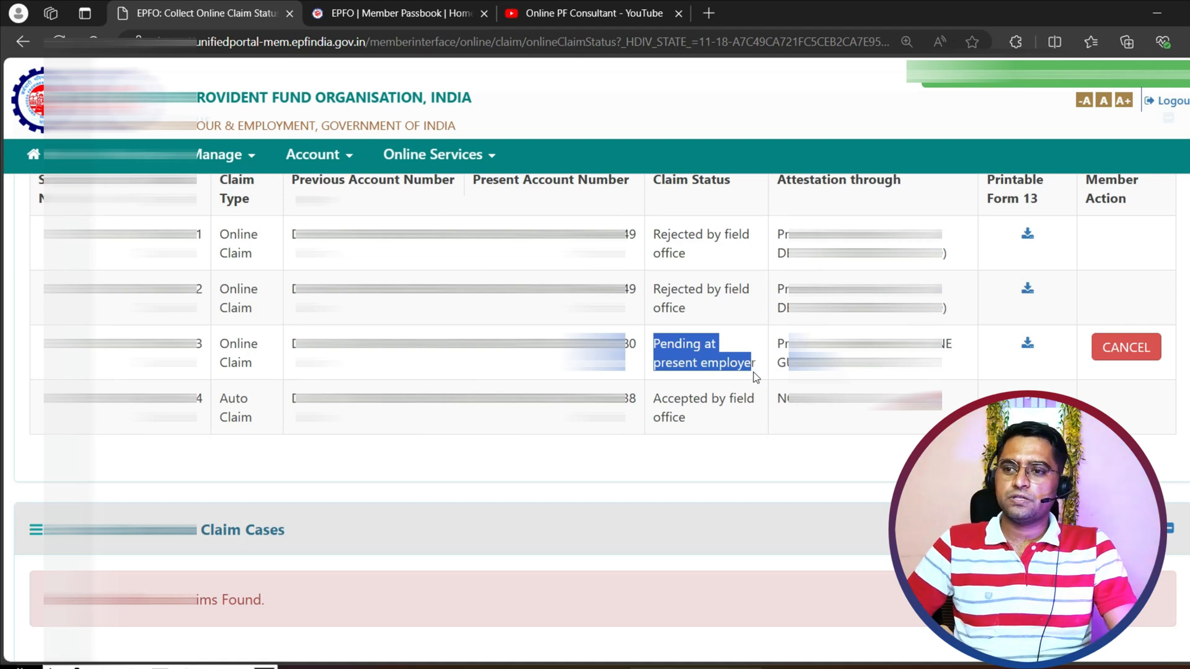
left_click(1027, 344)
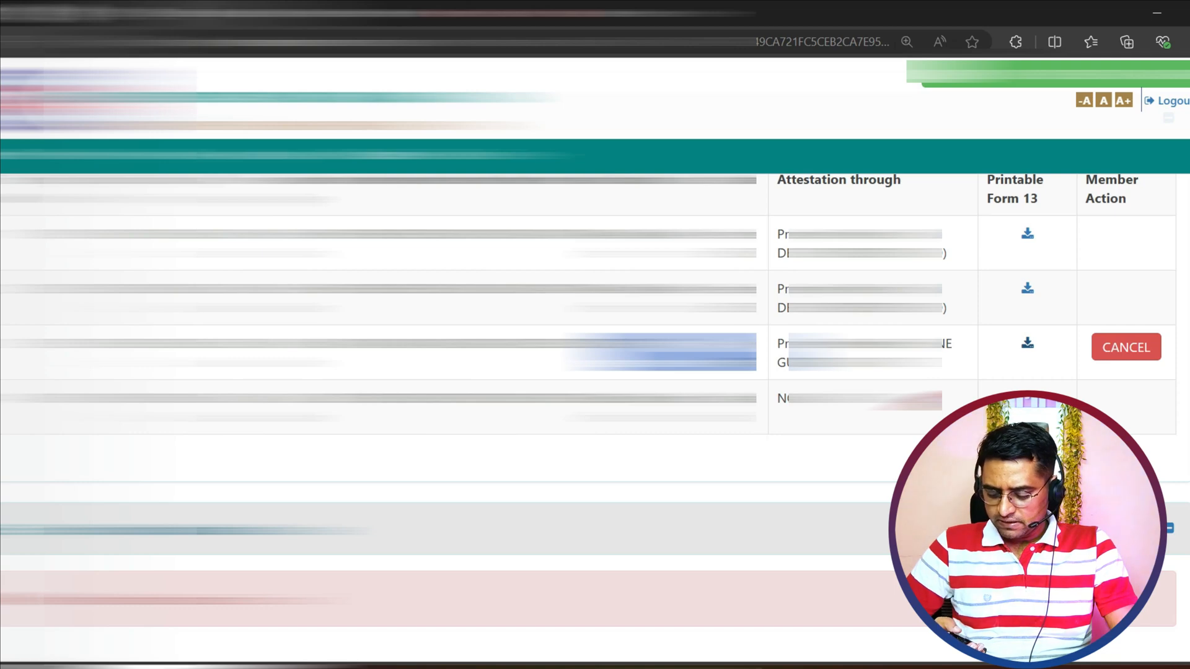
Step: Cancel the third transfer claim, pending at the present employer, and confirm the cancellation
left_click(1126, 350)
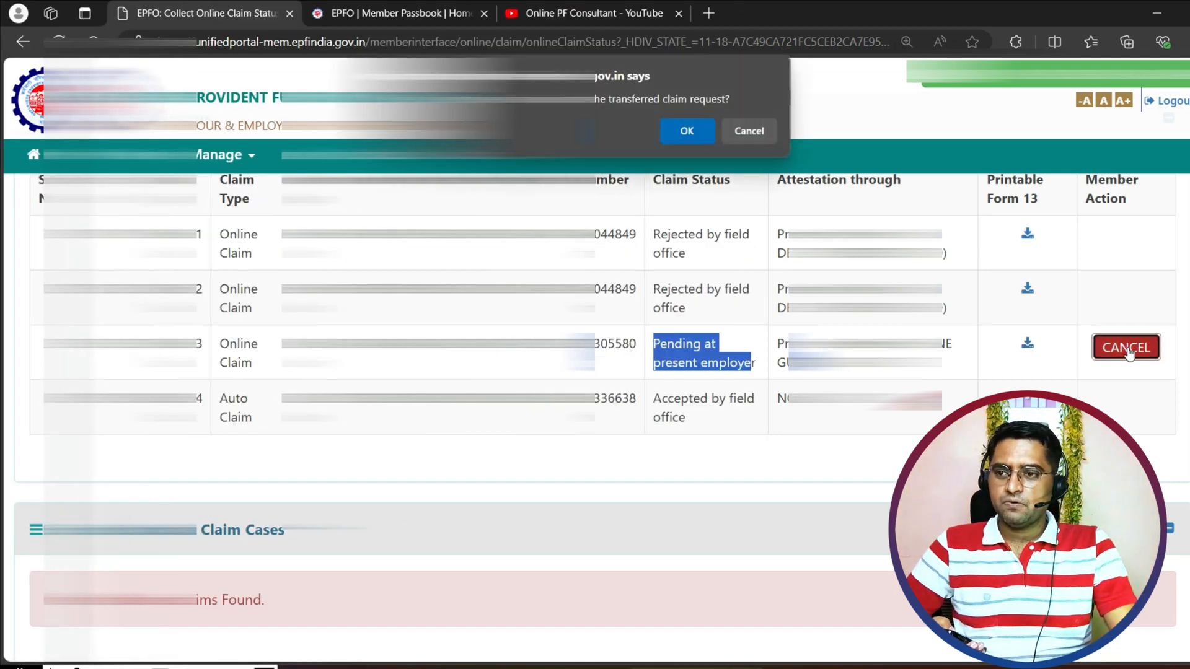
left_click(699, 132)
left_click(751, 133)
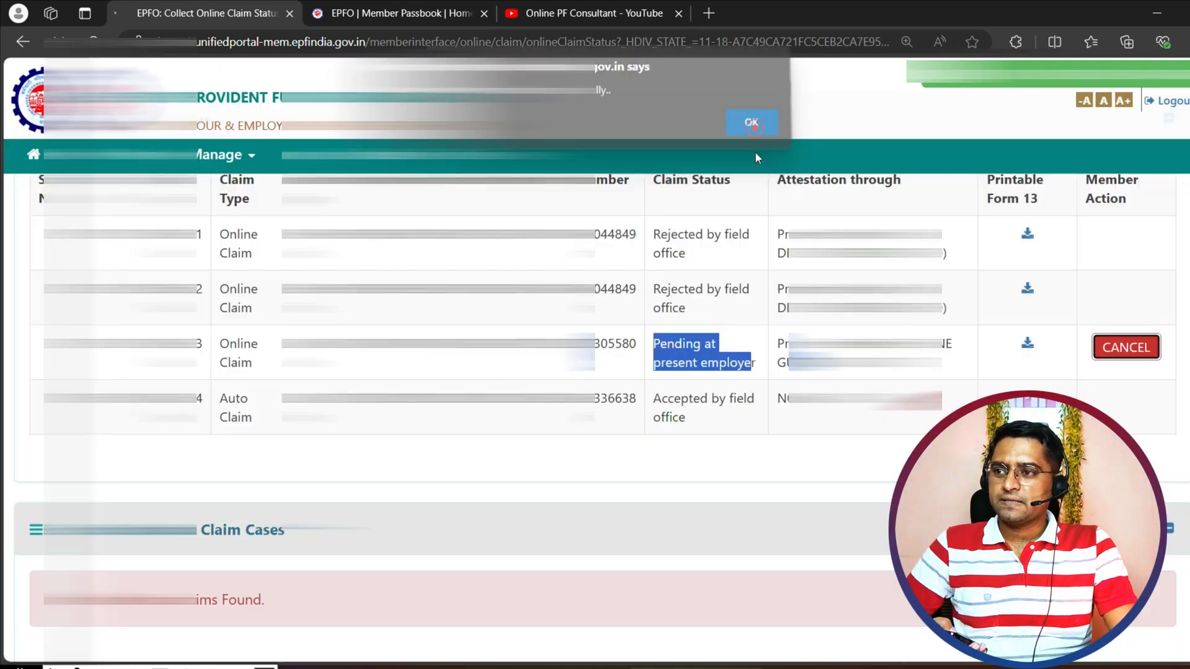
Step: Open a new One EPF Account transfer request, load the previous account joined on 03/07/2018, and select it for transfer
left_click(466, 159)
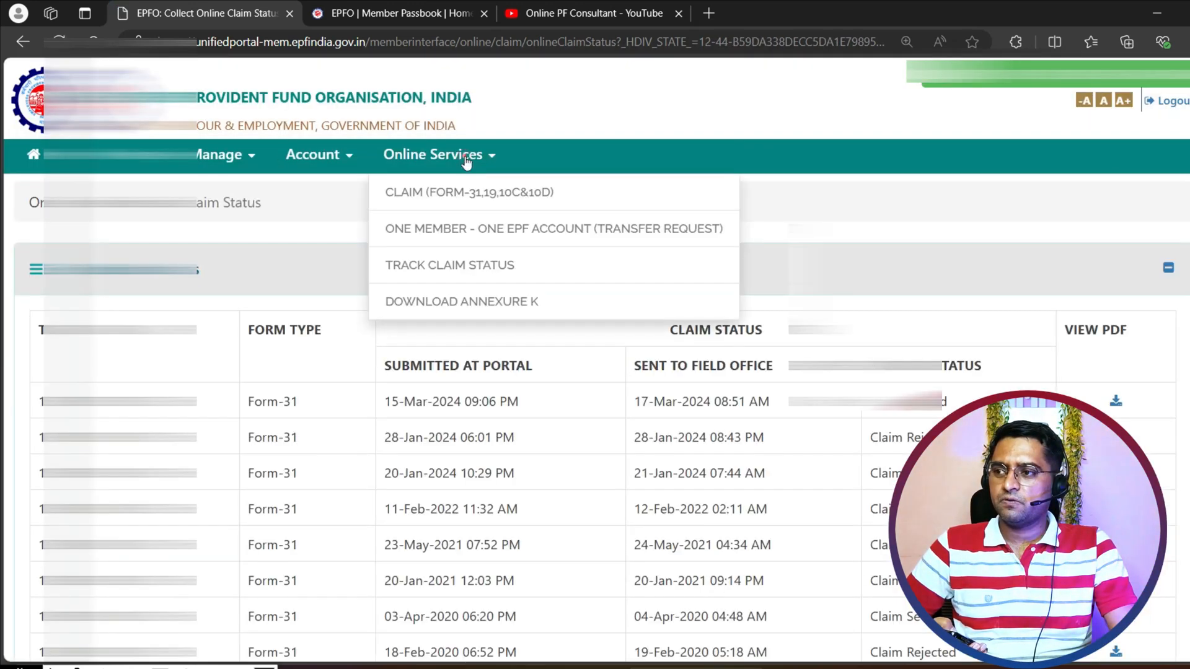
left_click(507, 230)
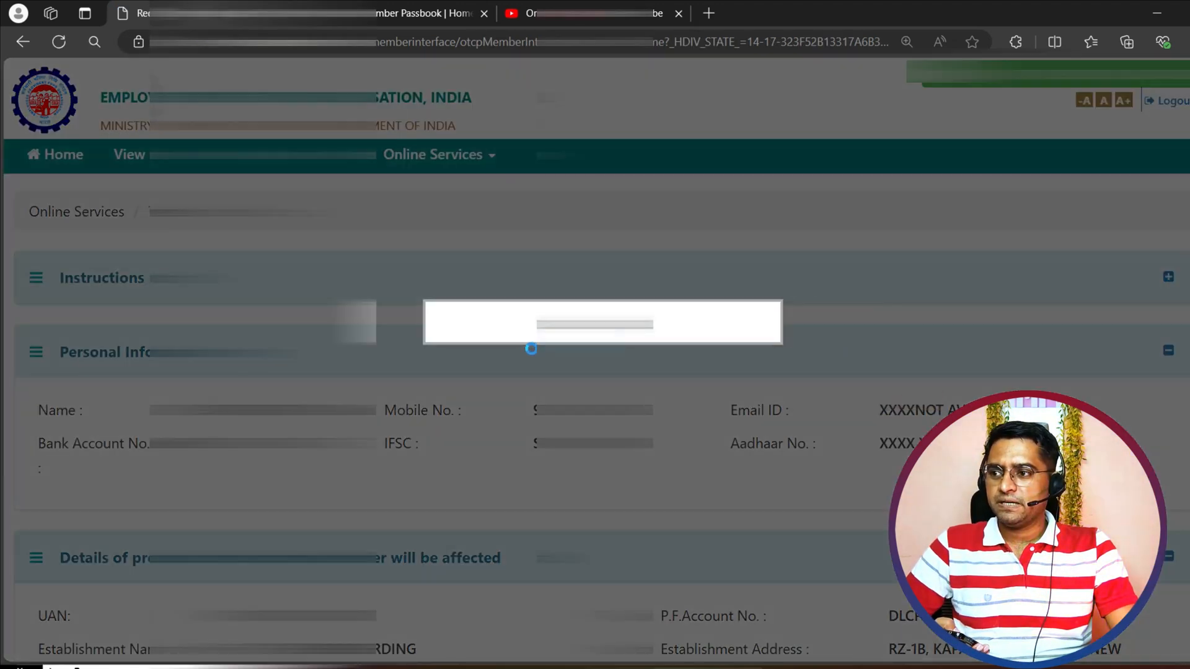
scroll(531, 348, "down", 10)
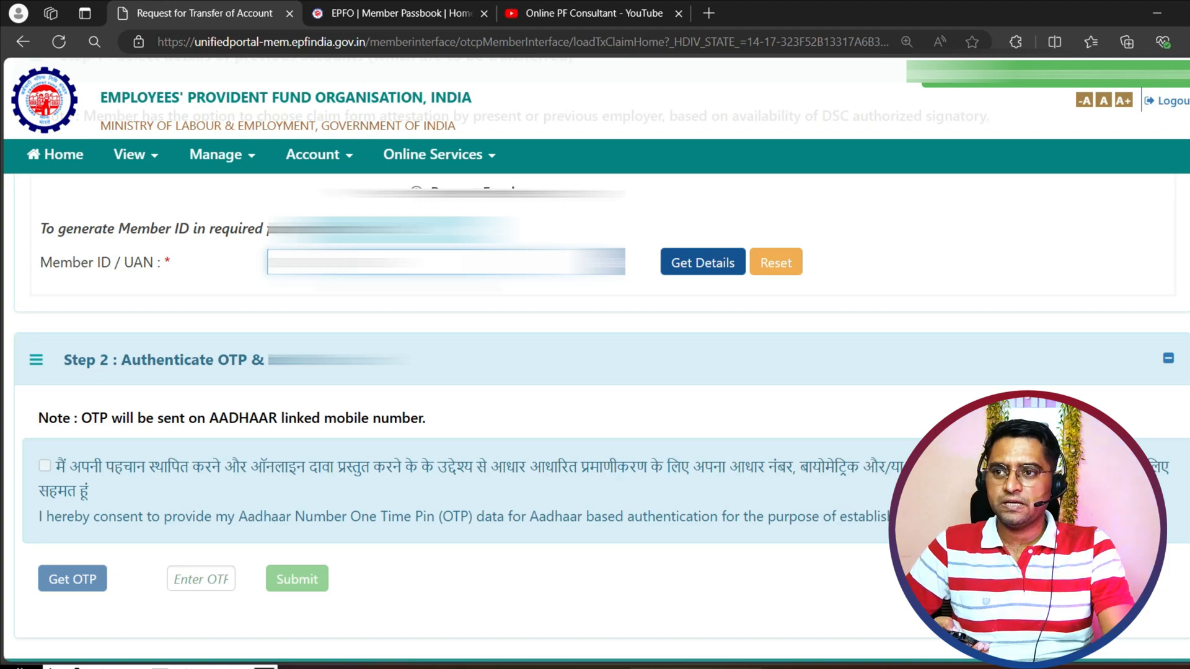
left_click(672, 263)
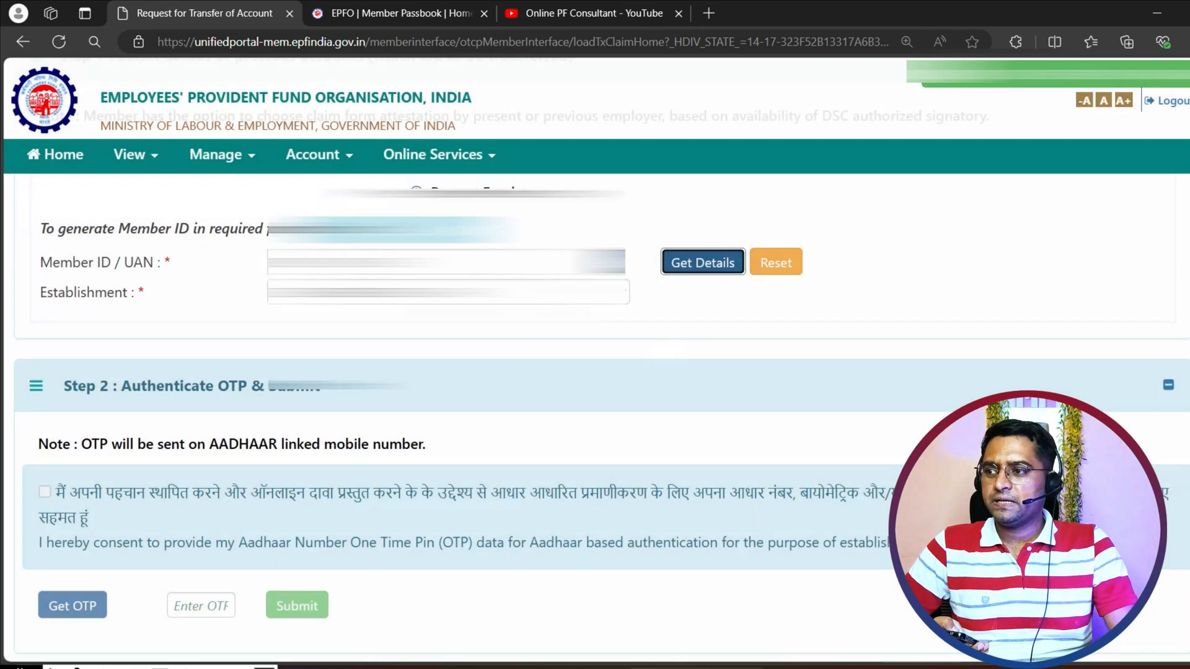
left_click(557, 292)
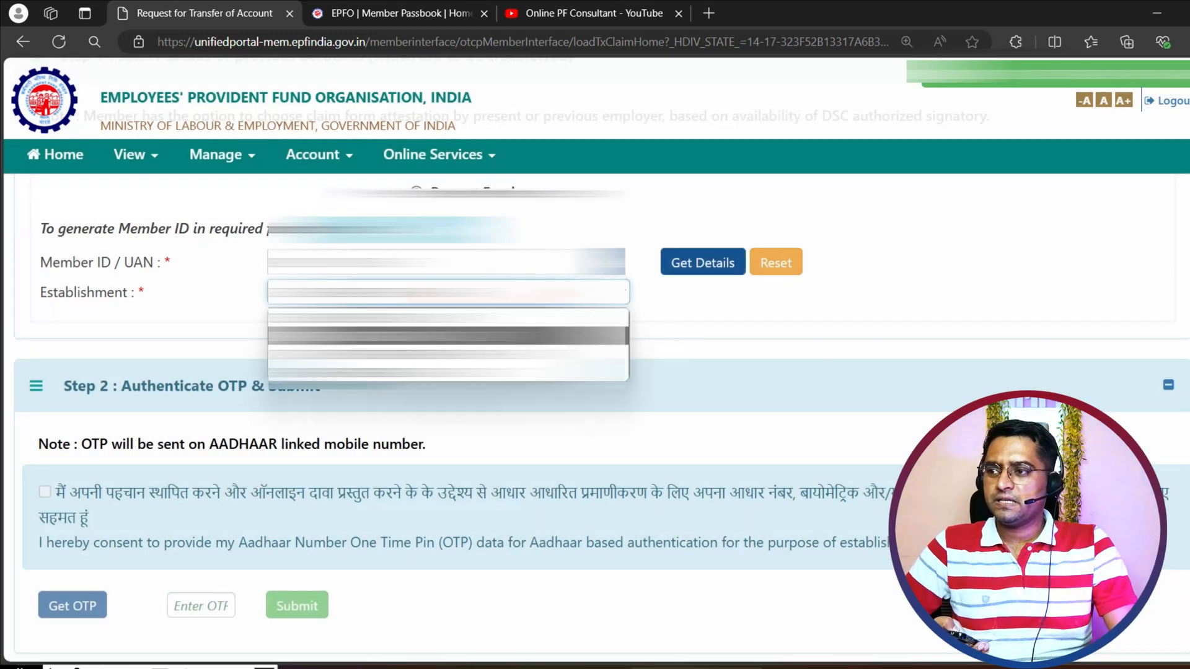
left_click(557, 353)
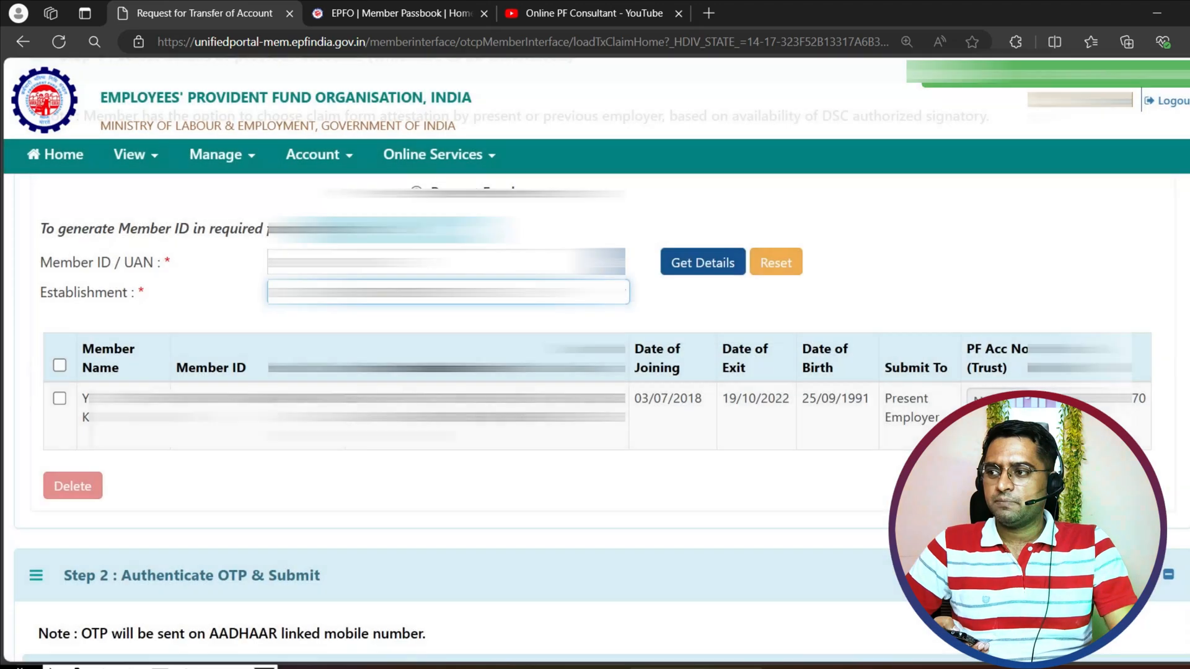
left_click(58, 363)
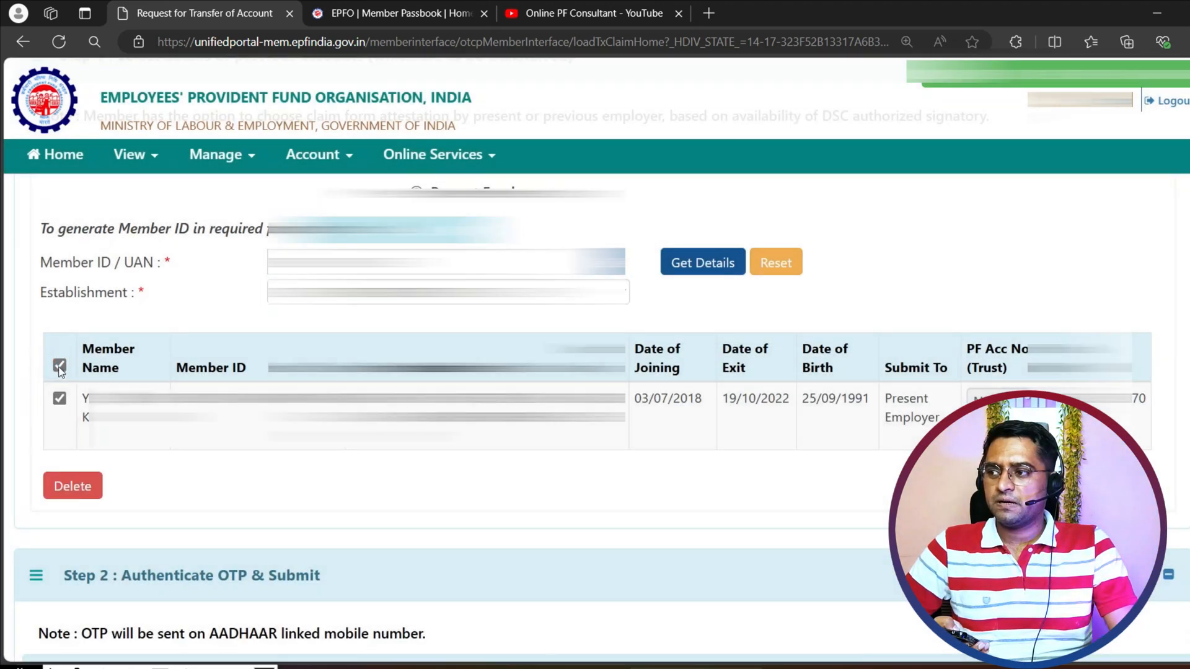
Step: Consent to Aadhaar authentication and request the OTP for the transfer claim
scroll(71, 415, "down", 5)
left_click(45, 399)
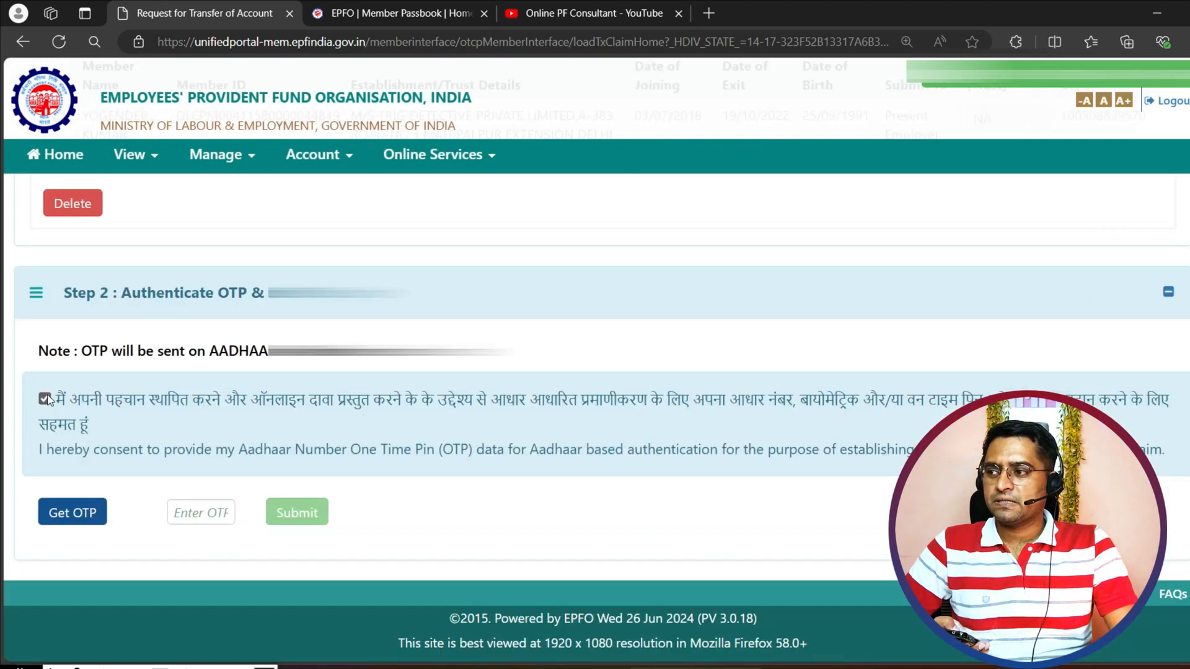
left_click(87, 516)
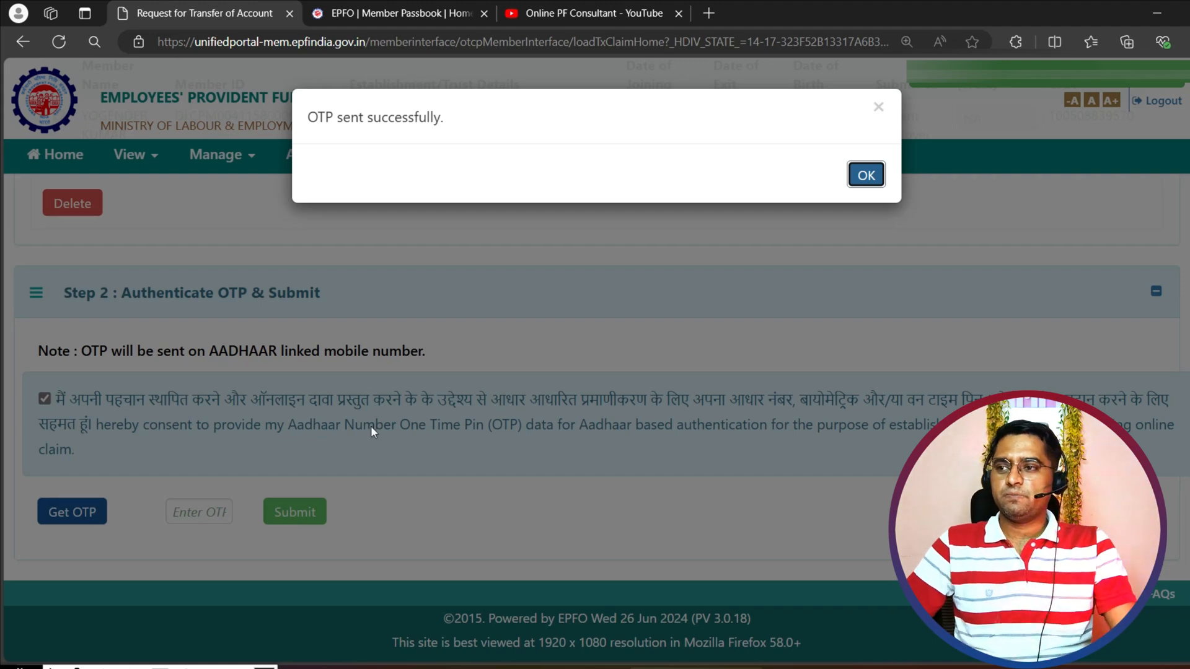
left_click(865, 174)
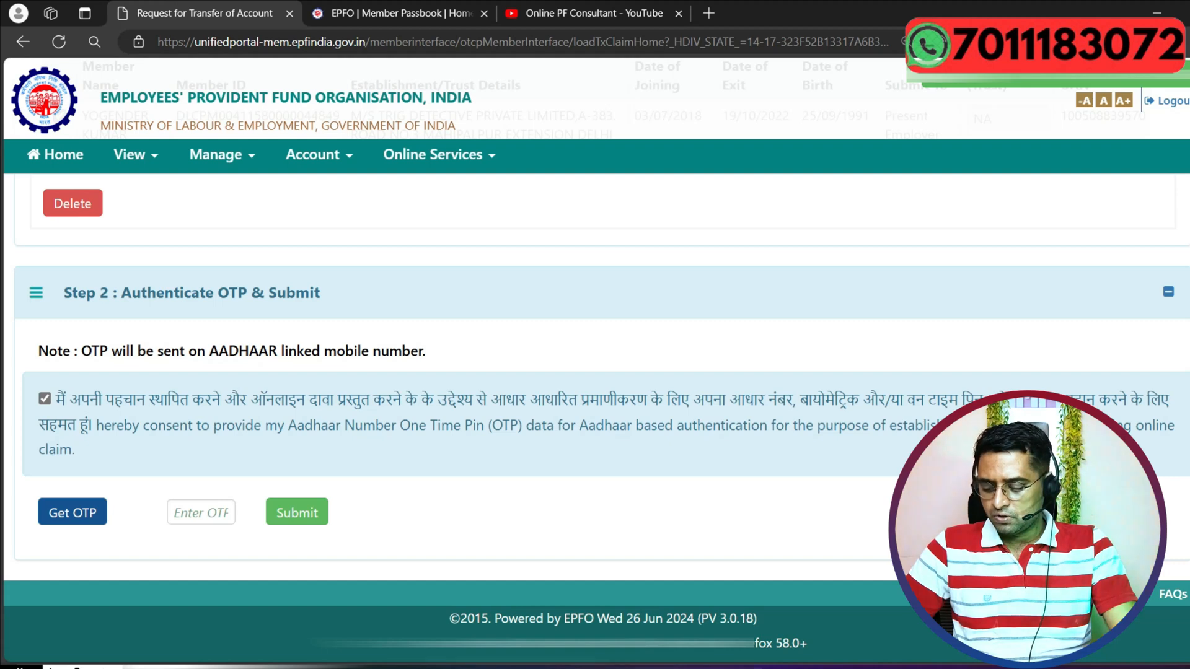
Step: Enter the received OTP and submit the transfer claim
left_click(208, 506)
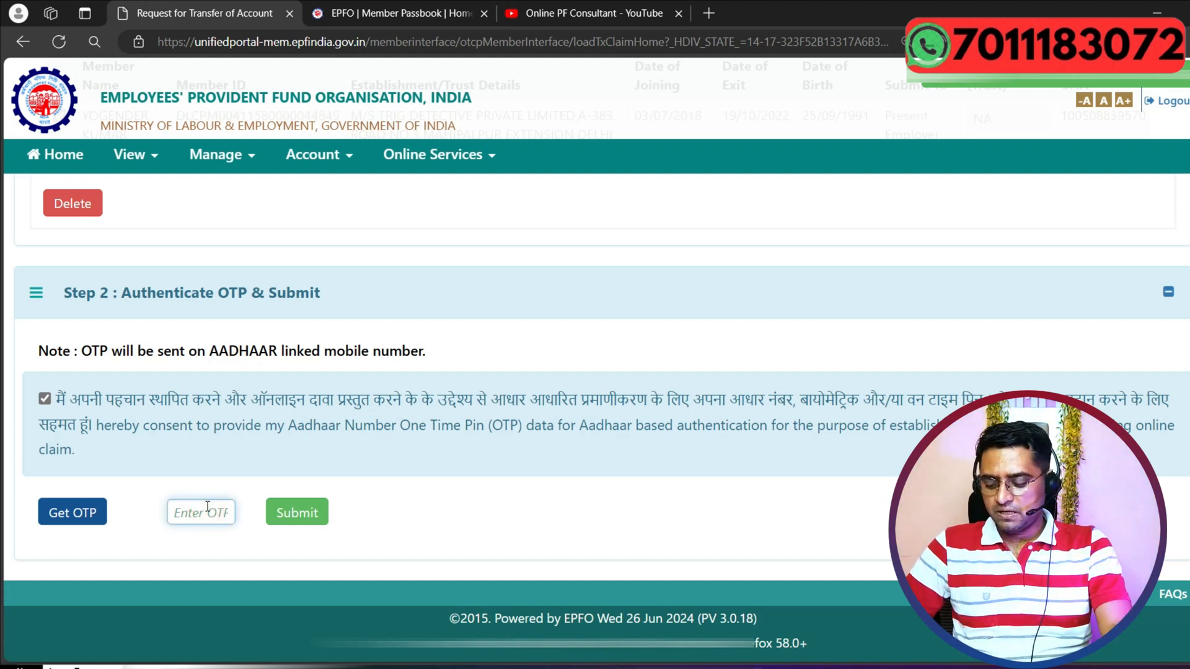
type("••••••")
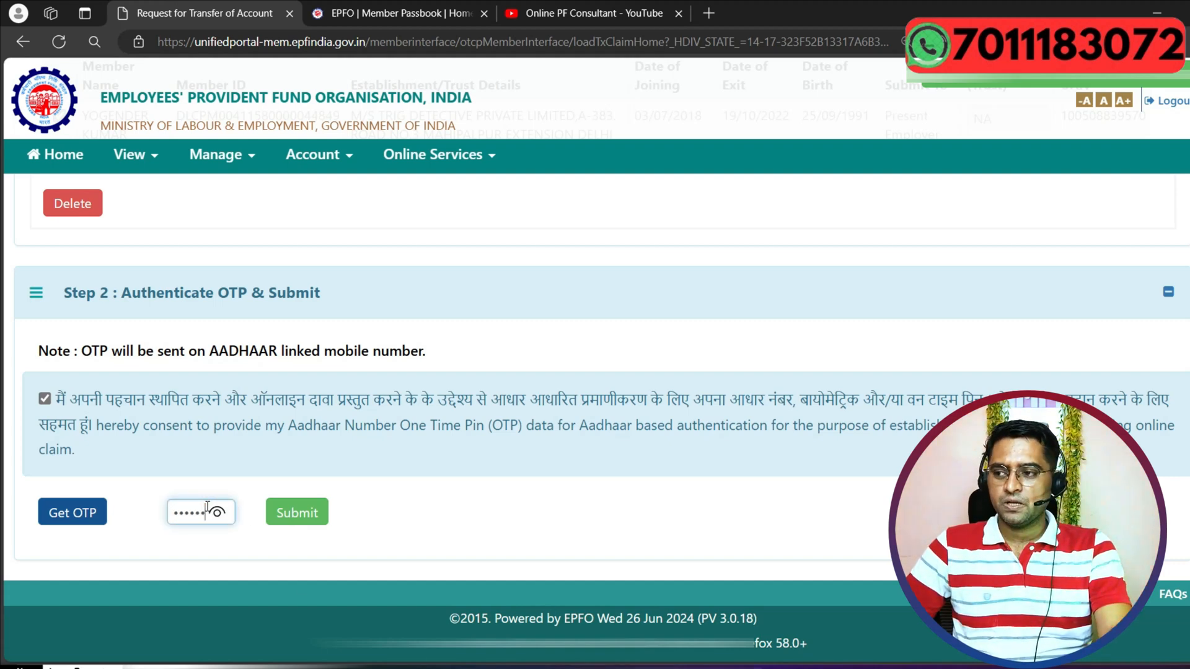
left_click(300, 515)
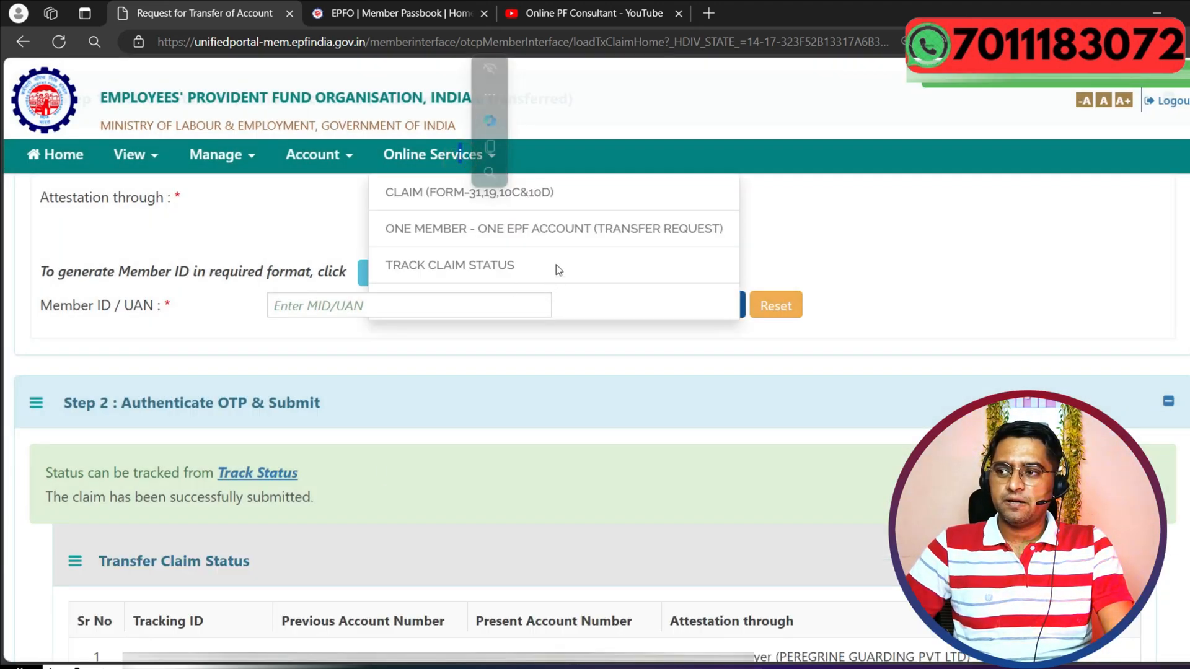
Step: Open the claim status tracking page and examine the list of transfer claims
left_click(416, 268)
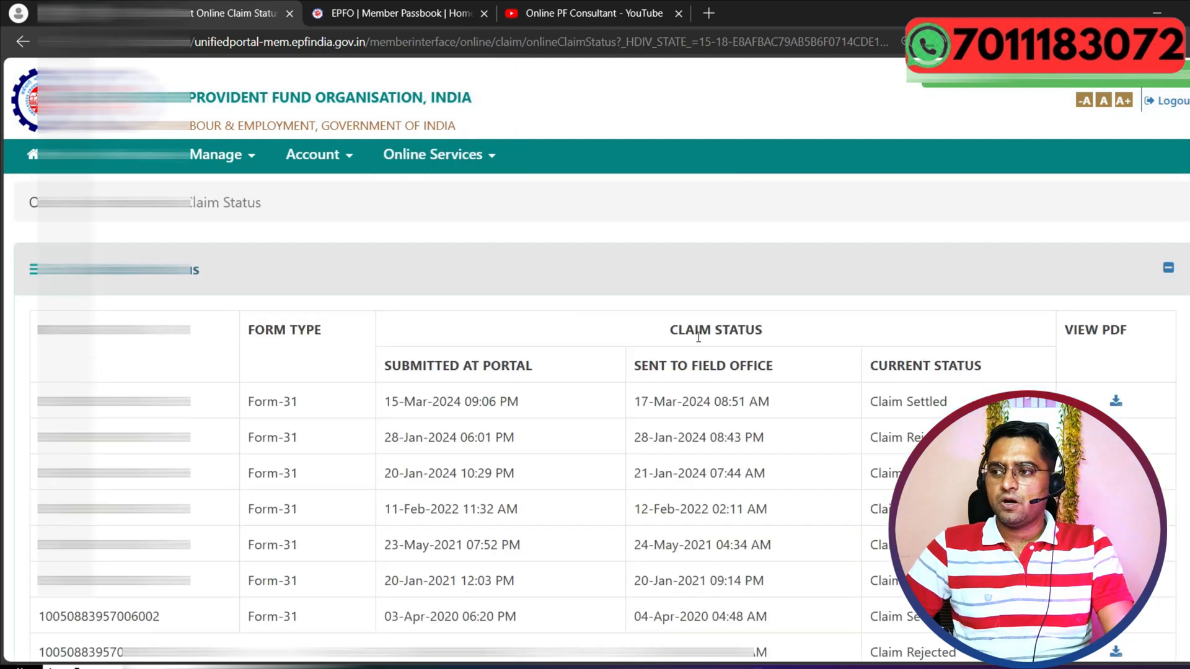
scroll(732, 370, "down", 4)
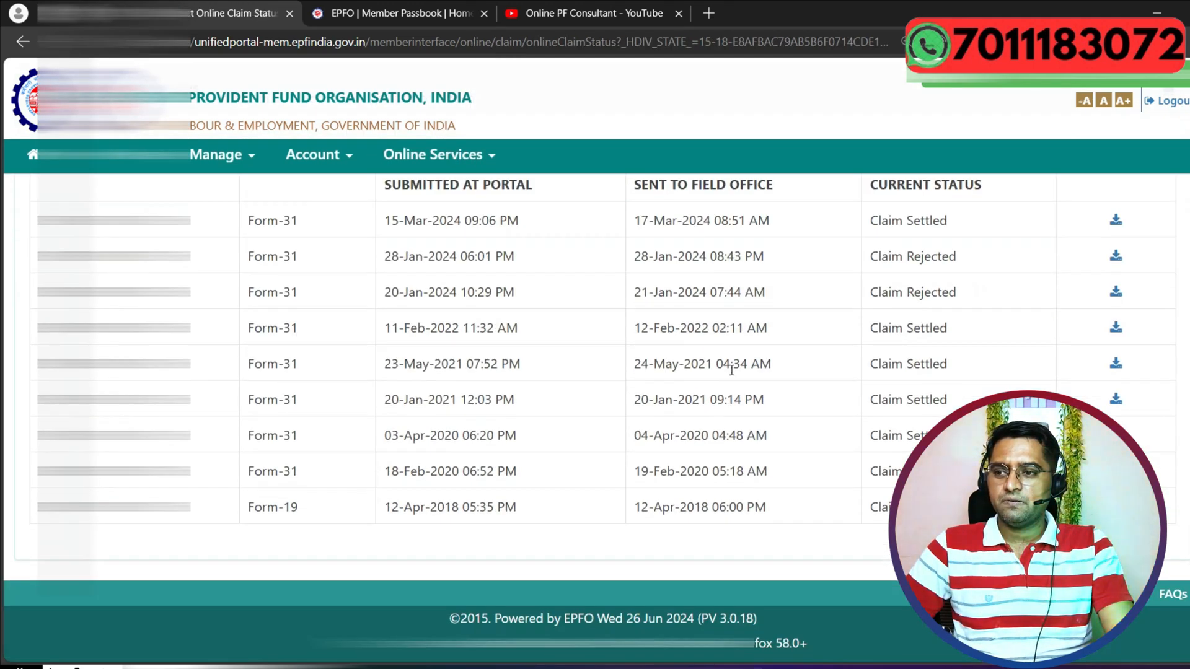
scroll(731, 370, "down", 6)
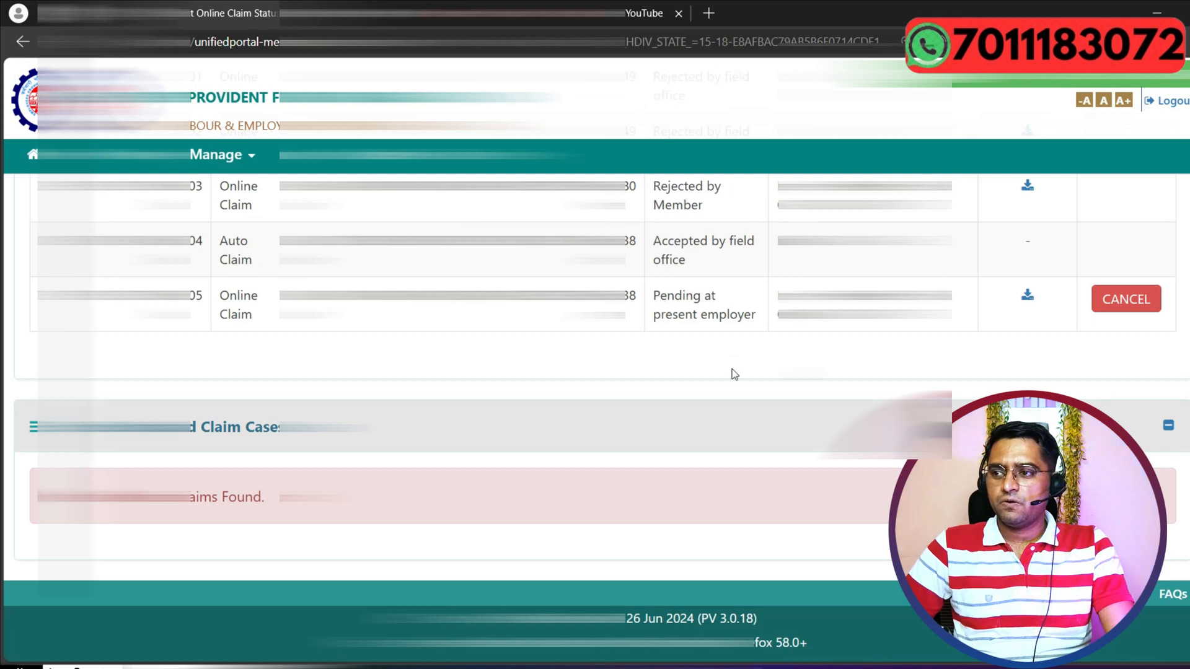
scroll(731, 370, "up", 1)
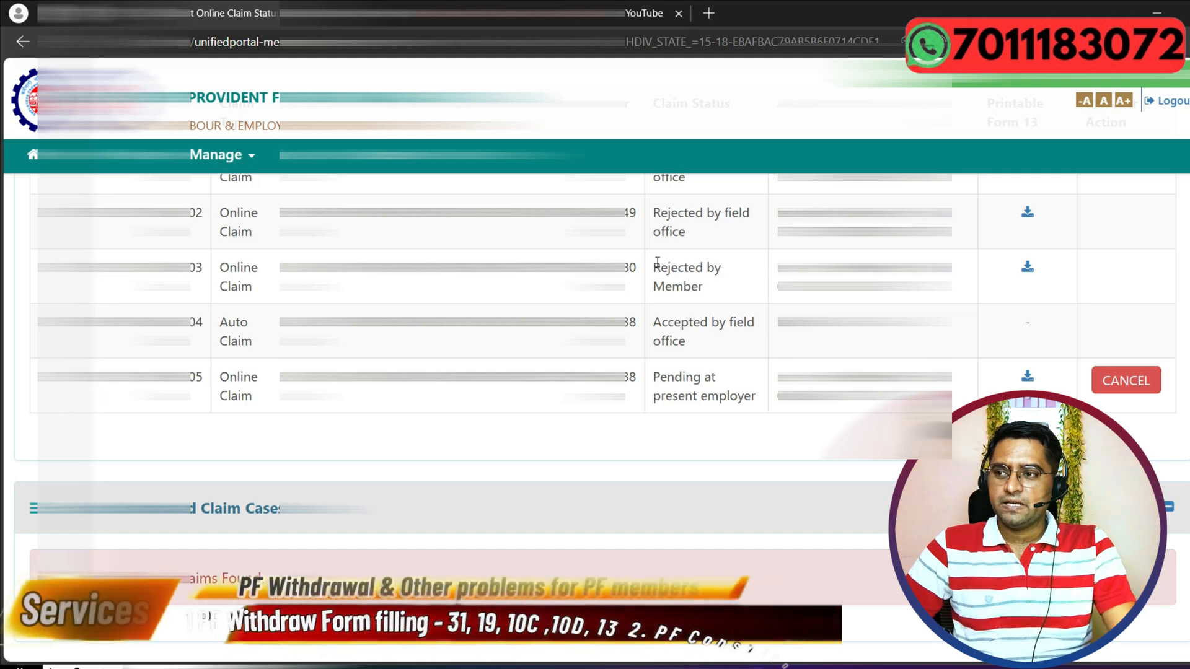
Step: Highlight the statuses of transfer claims 3 and 5, and download the printable Form 13 of claim 5
left_click_drag(651, 266, 712, 297)
left_click_drag(655, 383, 744, 400)
left_click(1027, 376)
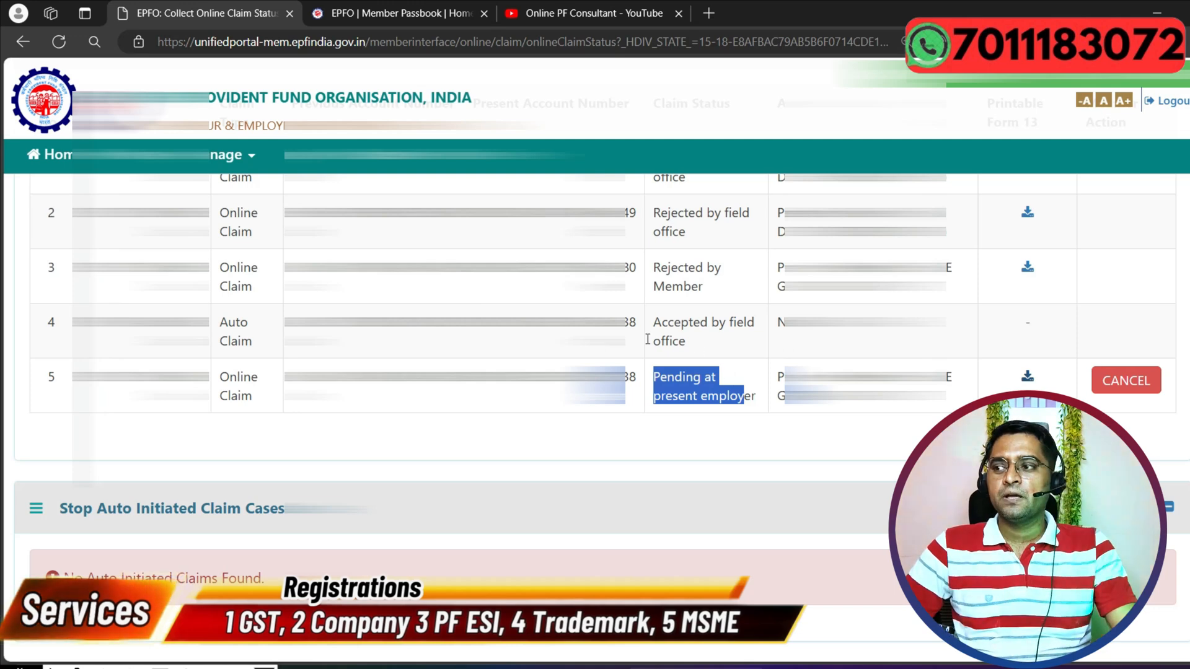
Step: Highlight the claim type and claim status of the Auto Claim in row 4
triple_click(256, 342)
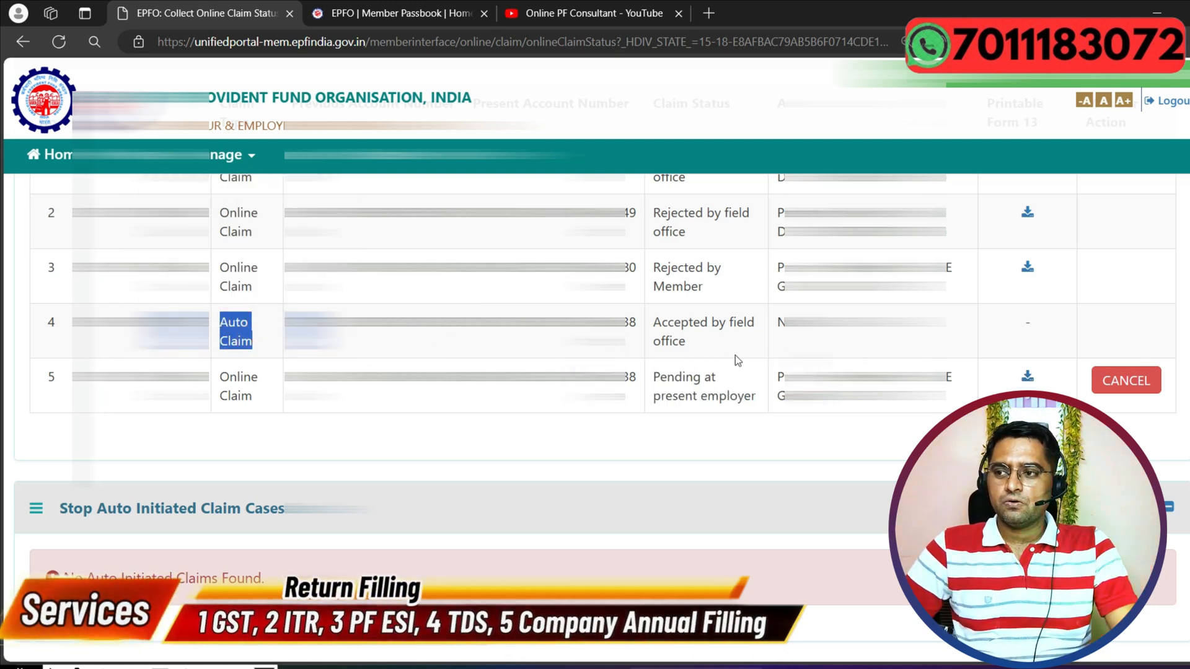
left_click_drag(655, 322, 691, 345)
left_click(716, 343)
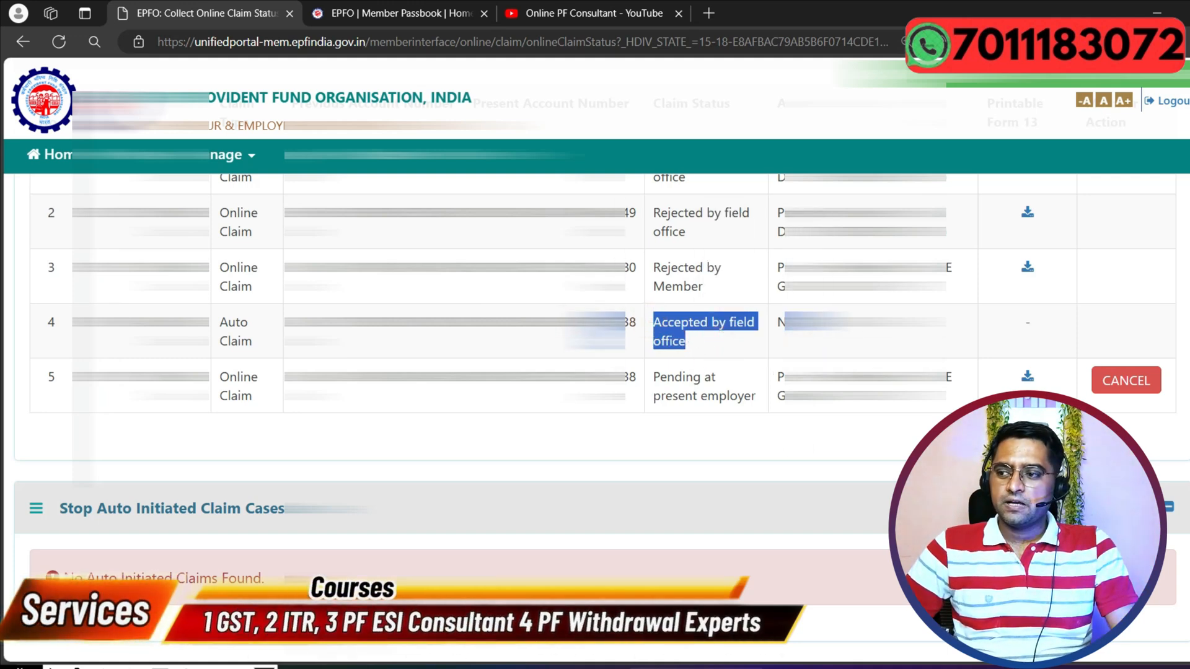
Step: Draw black boxes around the Printable Form 13 and Attestation through cells of the Auto Claim in row 4
left_click(160, 667)
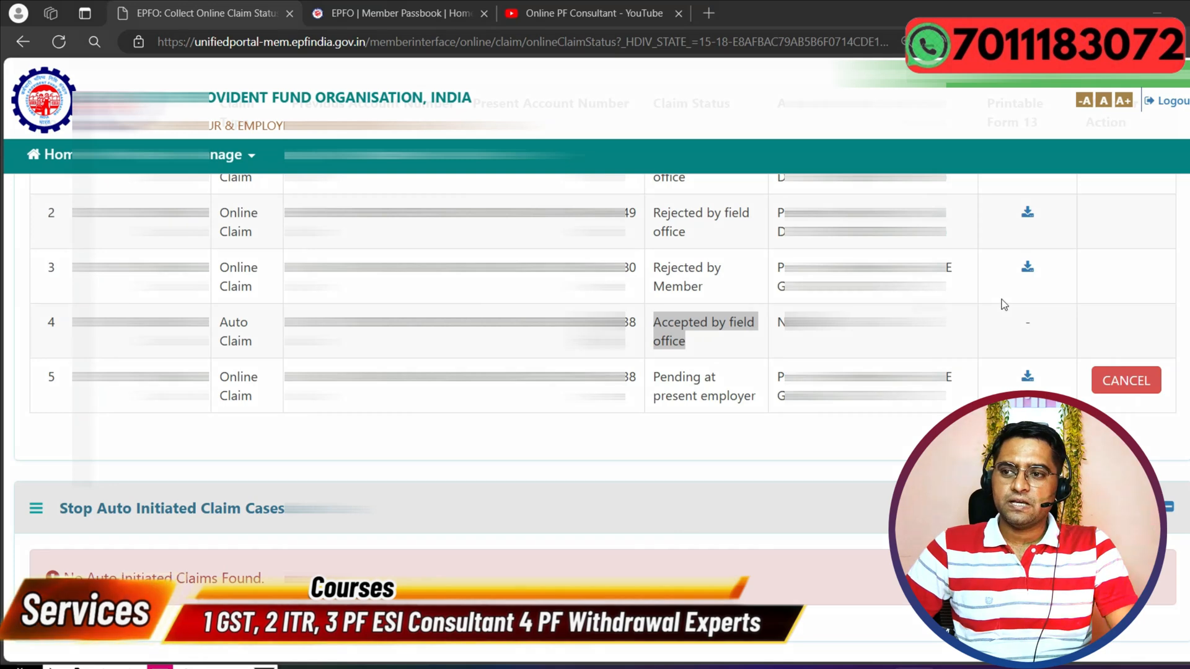
mouse_move(1001, 299)
left_mouse_down()
mouse_move(1057, 337)
mouse_move(1059, 358)
left_mouse_up()
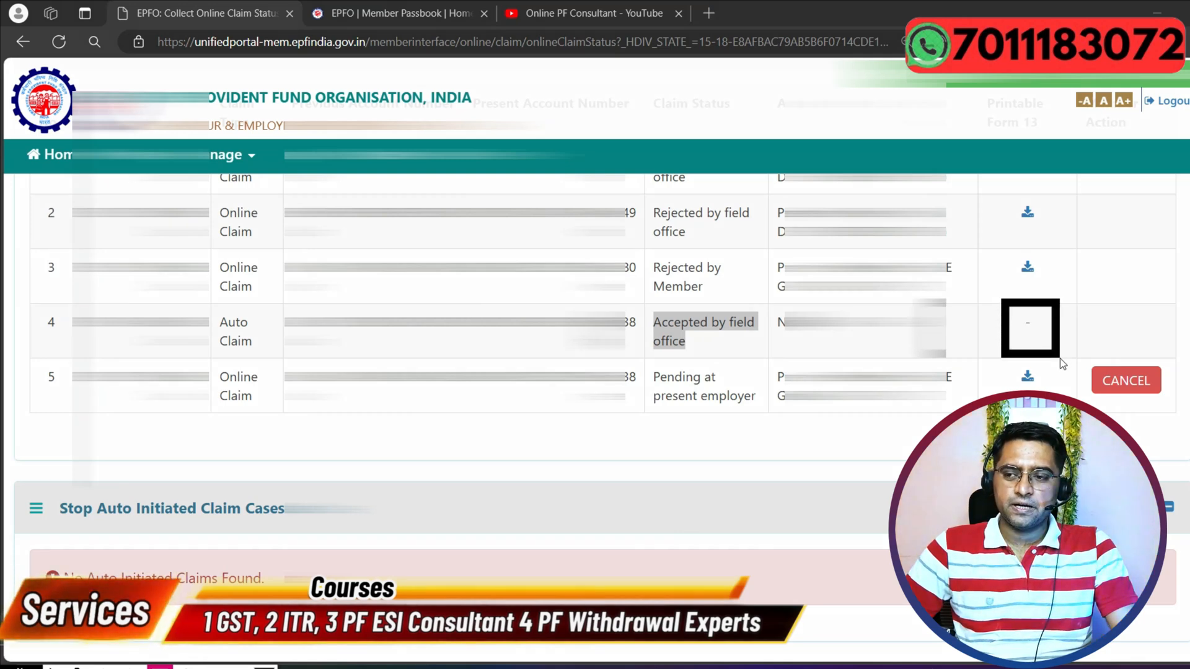
mouse_move(767, 303)
left_mouse_down()
mouse_move(787, 323)
mouse_move(871, 350)
mouse_move(946, 358)
left_mouse_up()
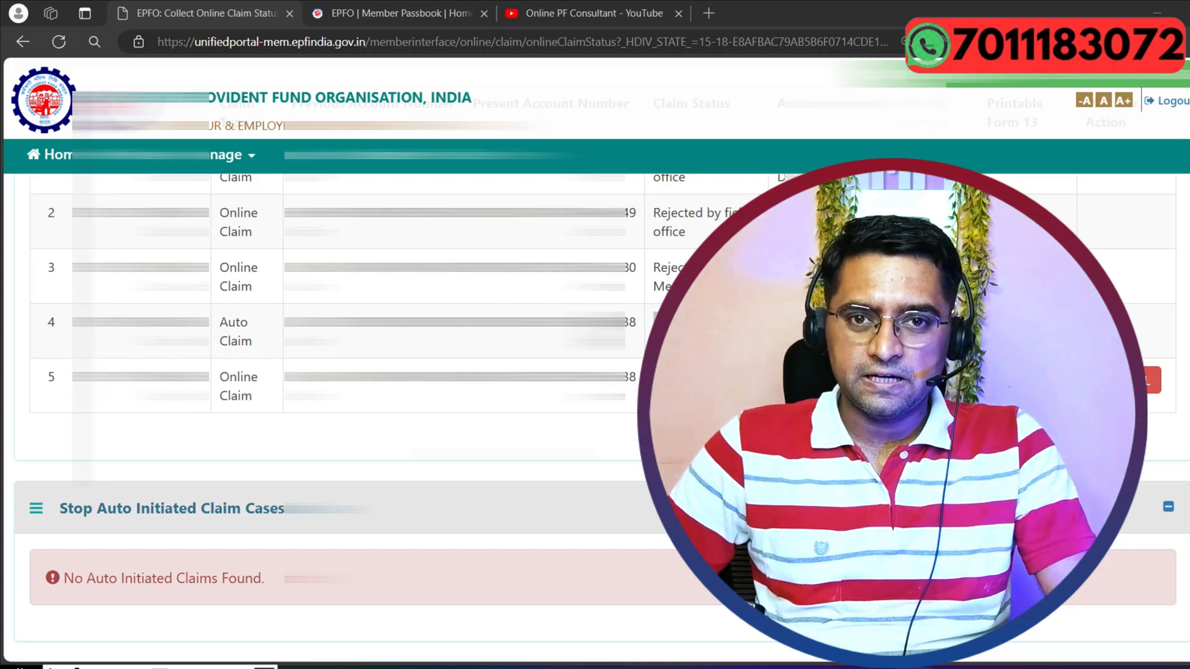
Step: Switch to the Online PF Consultant videos page on YouTube
key("ctrl+Tab")
key("ctrl+Tab")
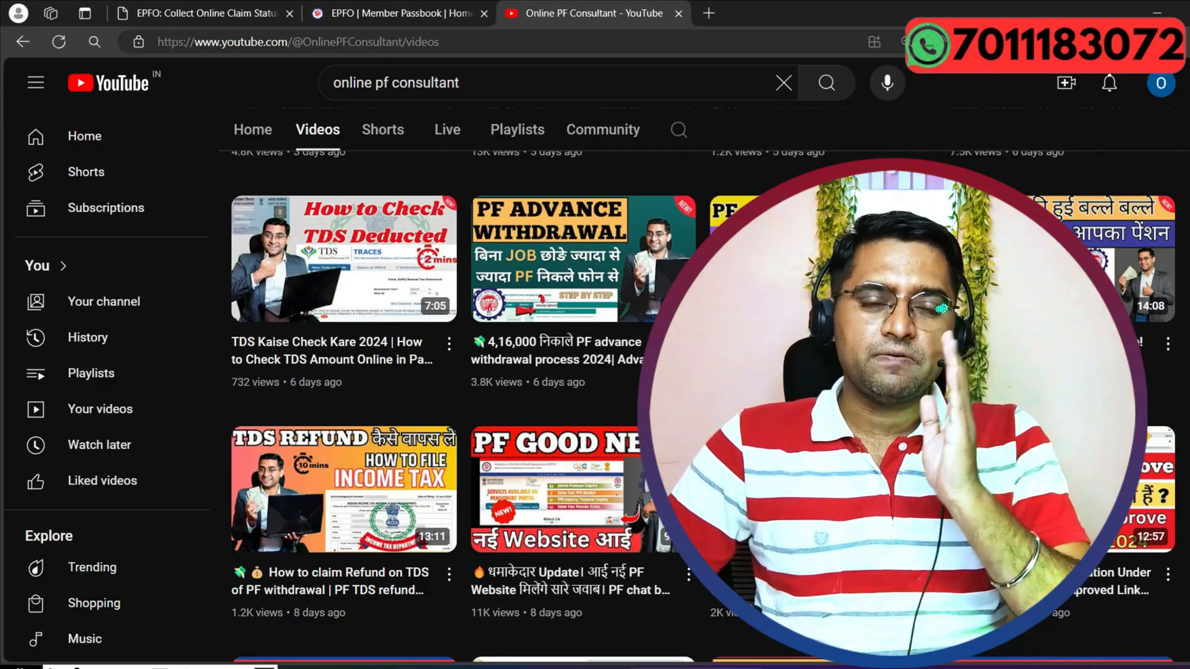